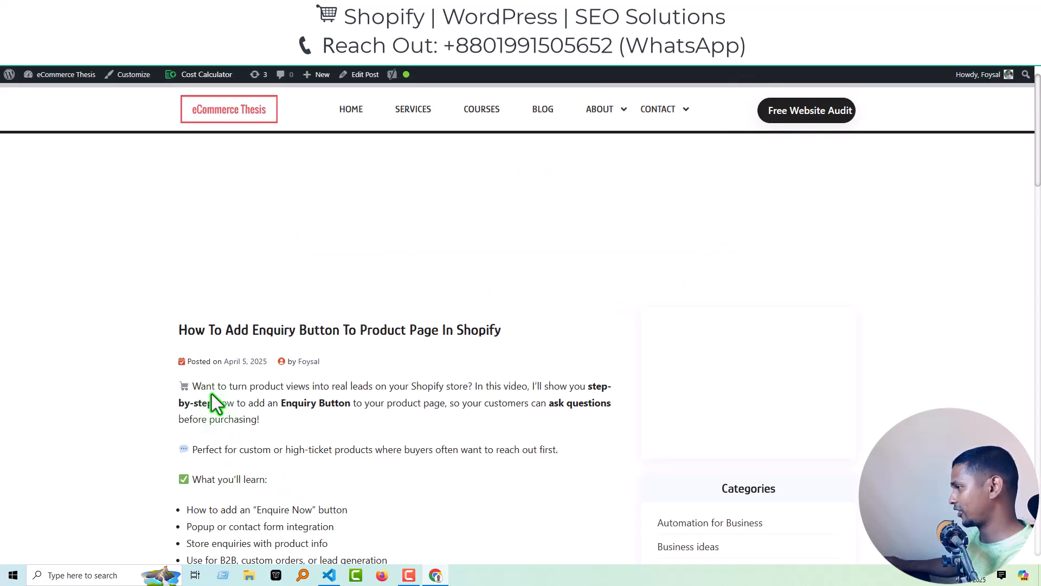
Look through the enquiry button blog post and its code block
scroll(211, 394, down, 10)
scroll(212, 394, down, 8)
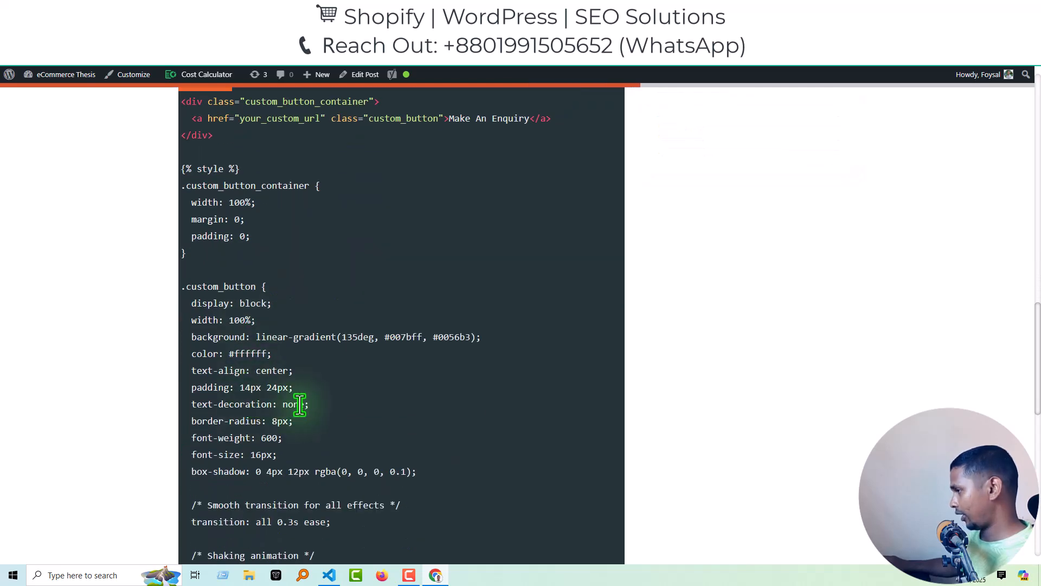
scroll(300, 404, down, 3)
scroll(300, 404, down, 4)
scroll(300, 404, up, 6)
scroll(300, 404, up, 7)
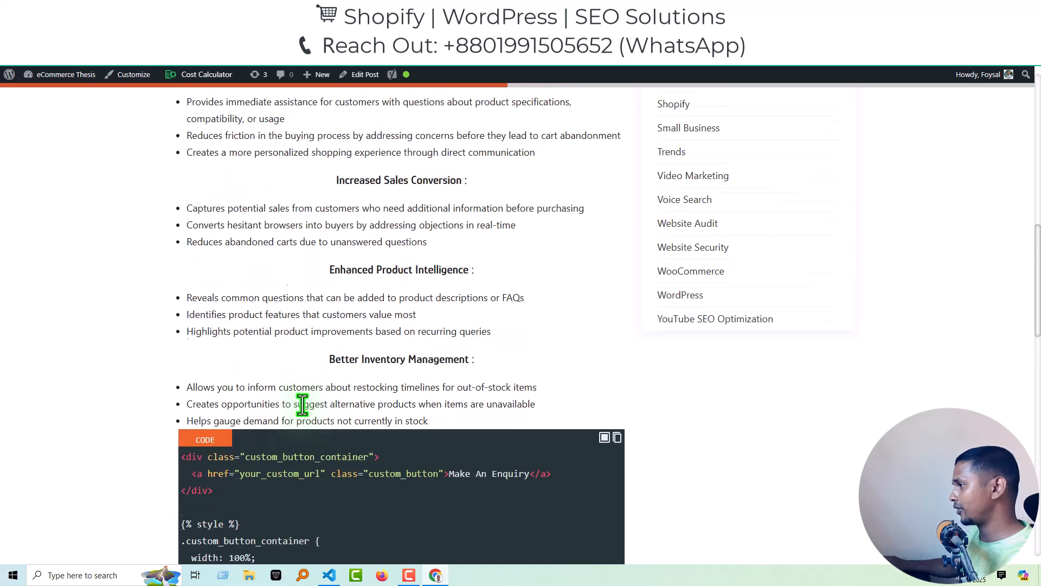
scroll(301, 404, up, 15)
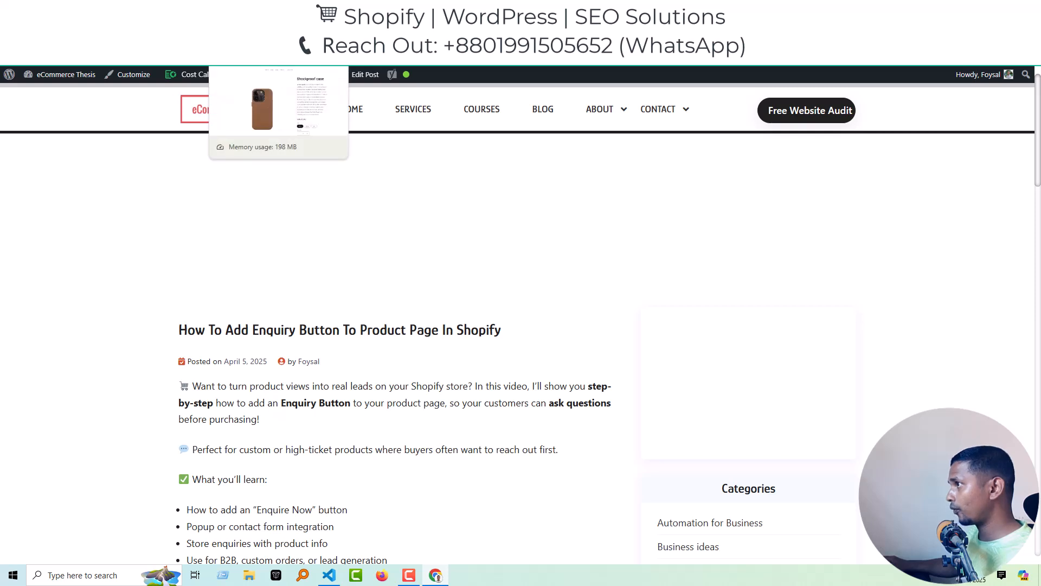
Switch to the Shockproof case product page and examine the Make An Enquiry button below the buy buttons
click(255, 54)
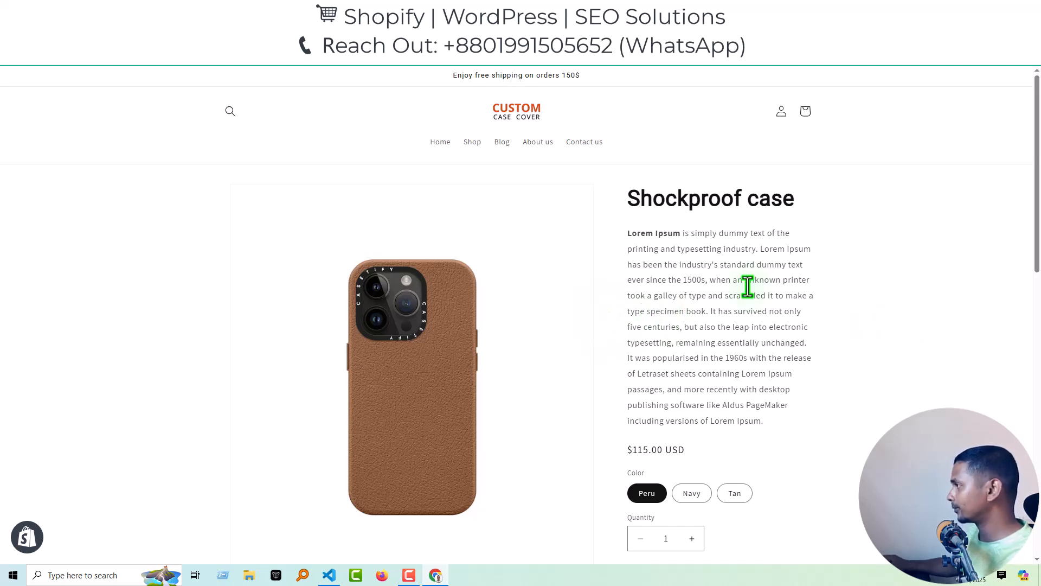
scroll(748, 286, down, 5)
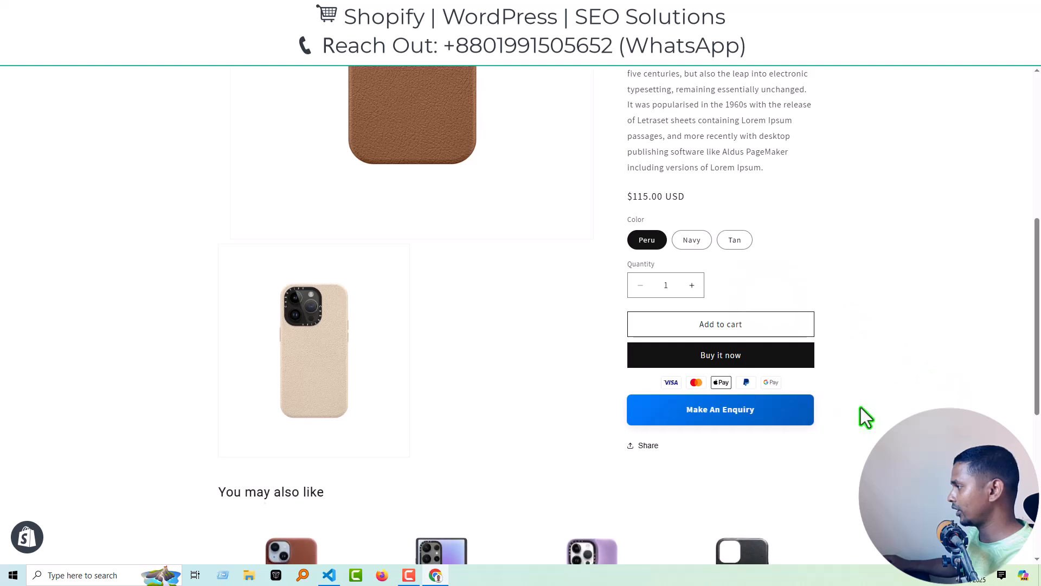
click(733, 424)
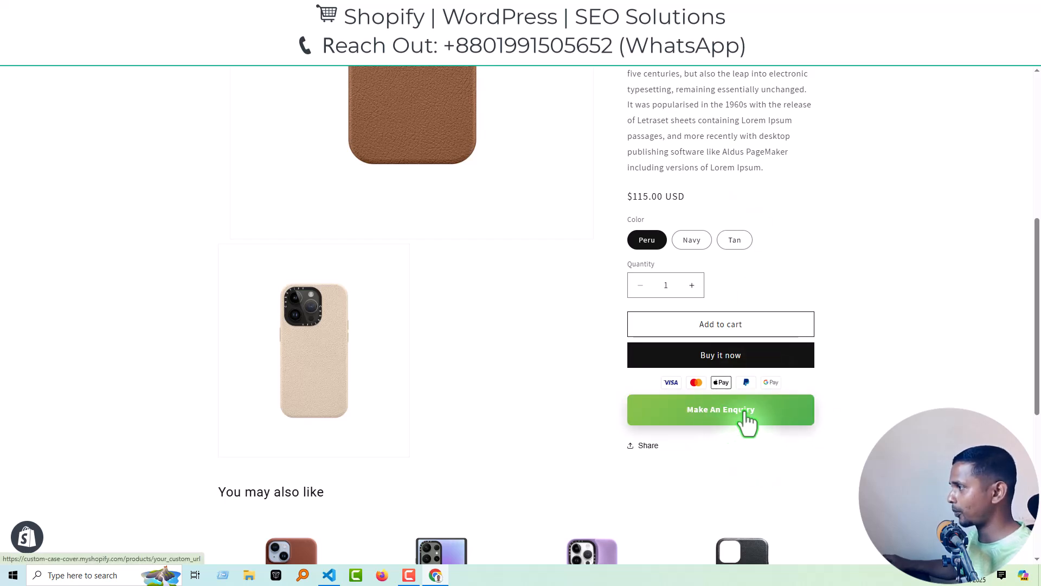
click(802, 425)
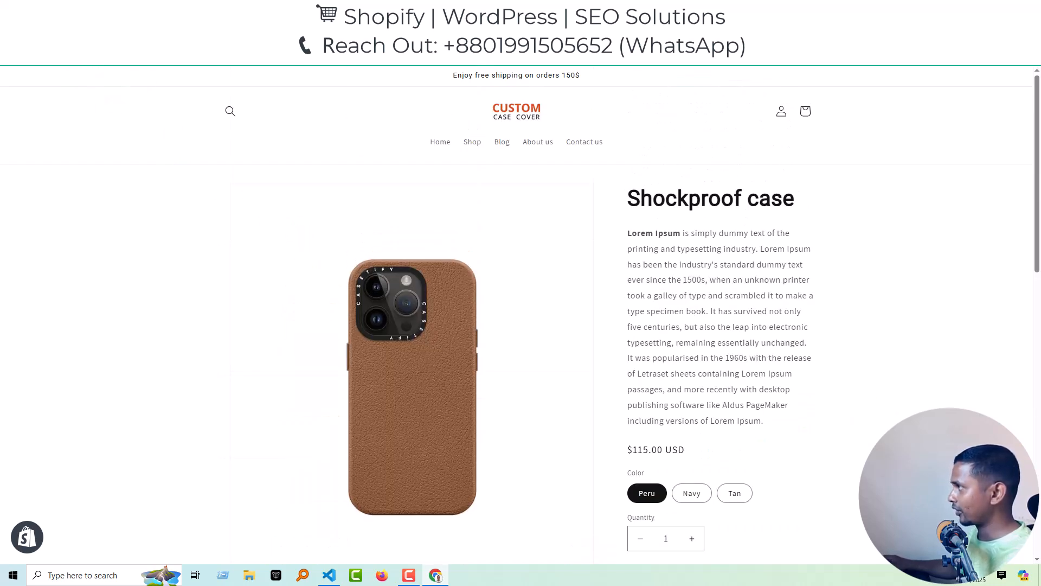
Switch to the Home Decor Store Theme admin and open the online store's themes
click(375, 10)
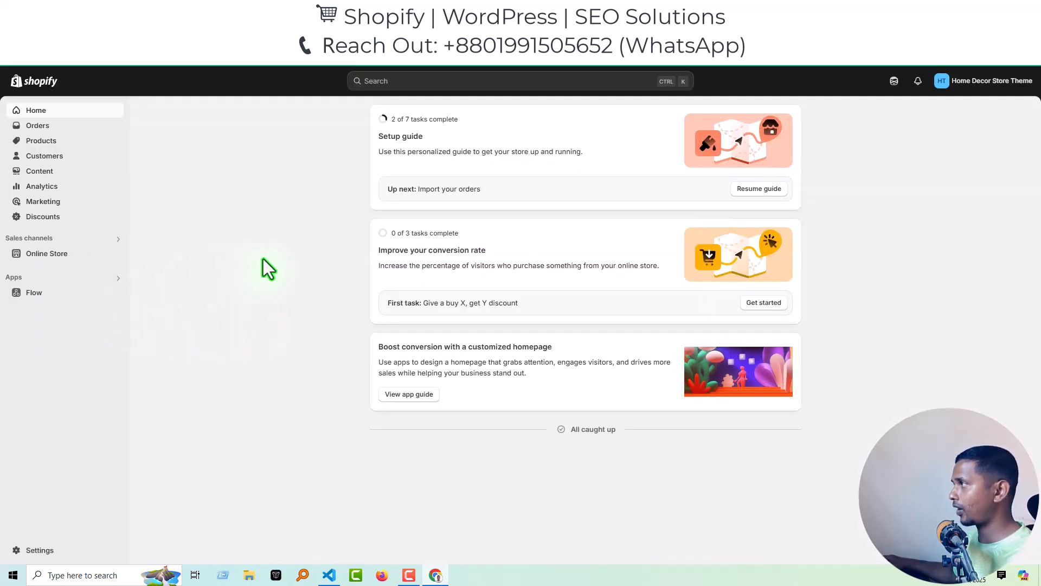
click(47, 254)
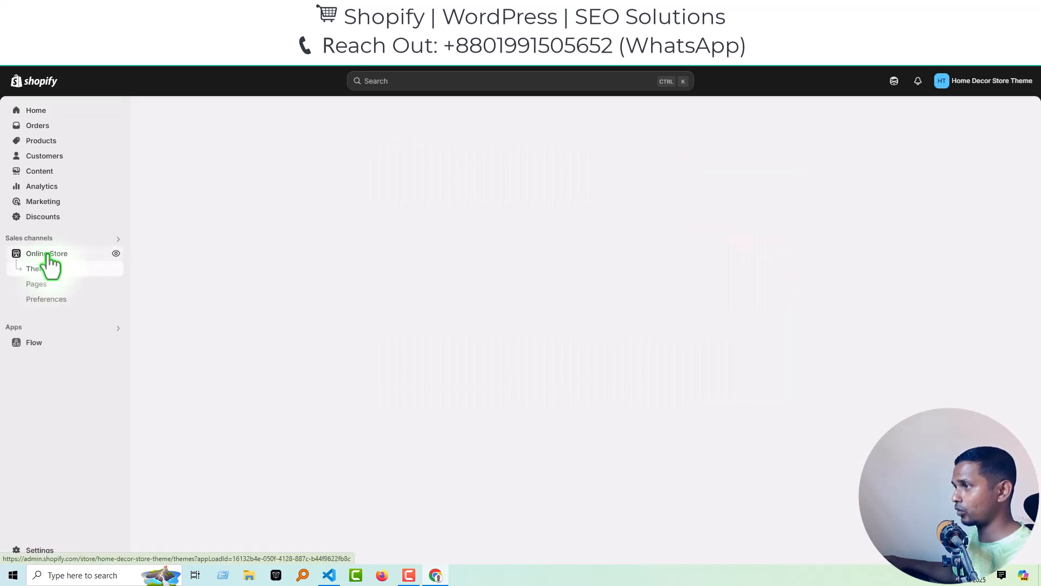
click(50, 269)
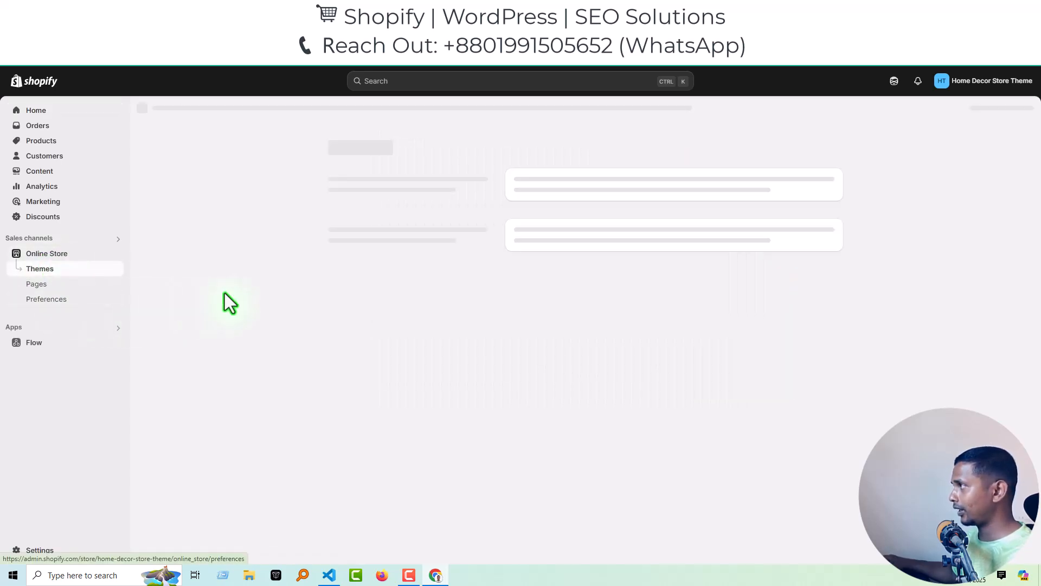
View the live online store and look through the homepage sections down to the customer testimonials and product row
click(116, 253)
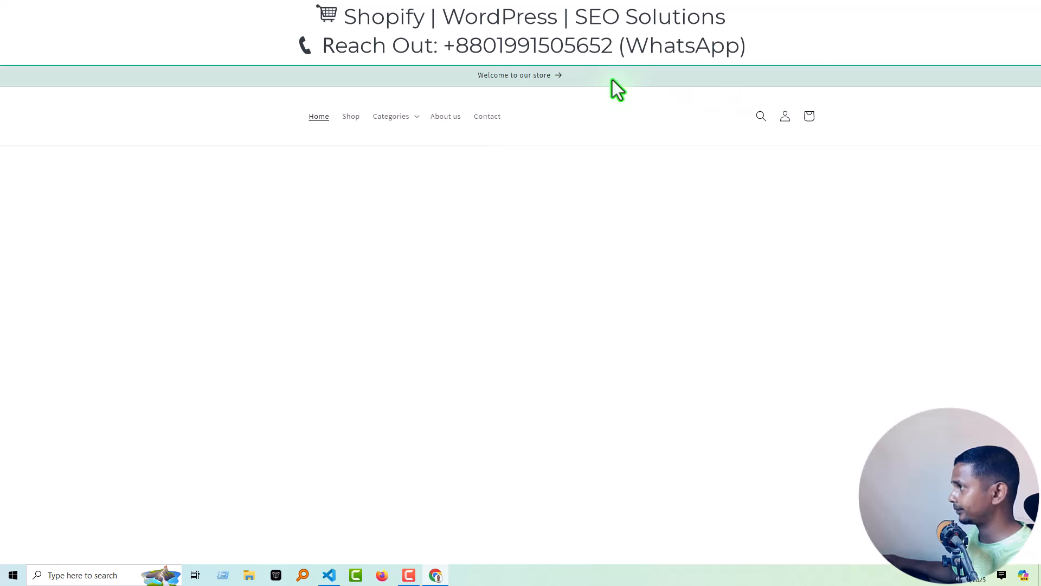
scroll(423, 247, down, 10)
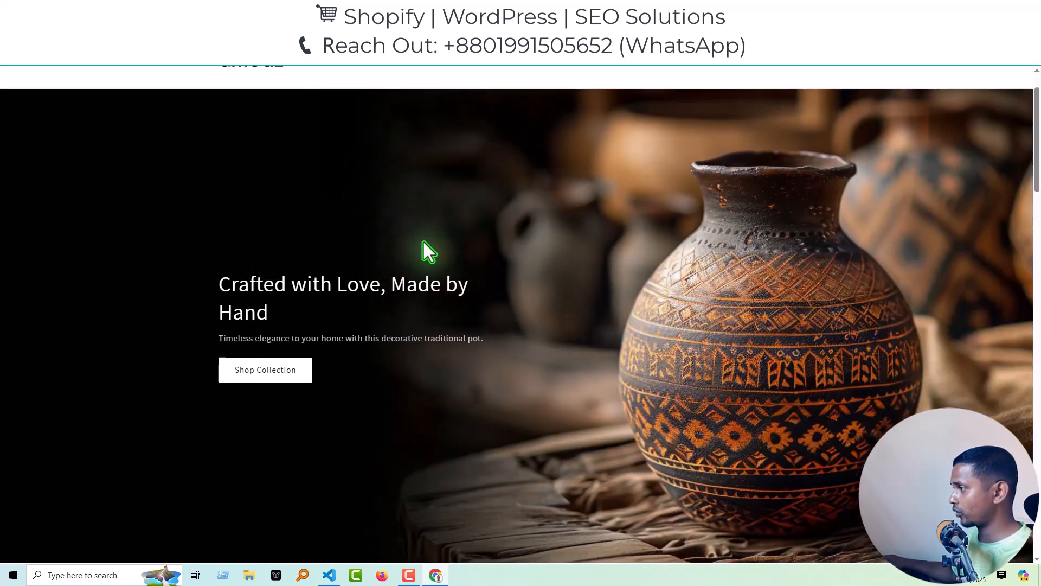
scroll(349, 302, down, 12)
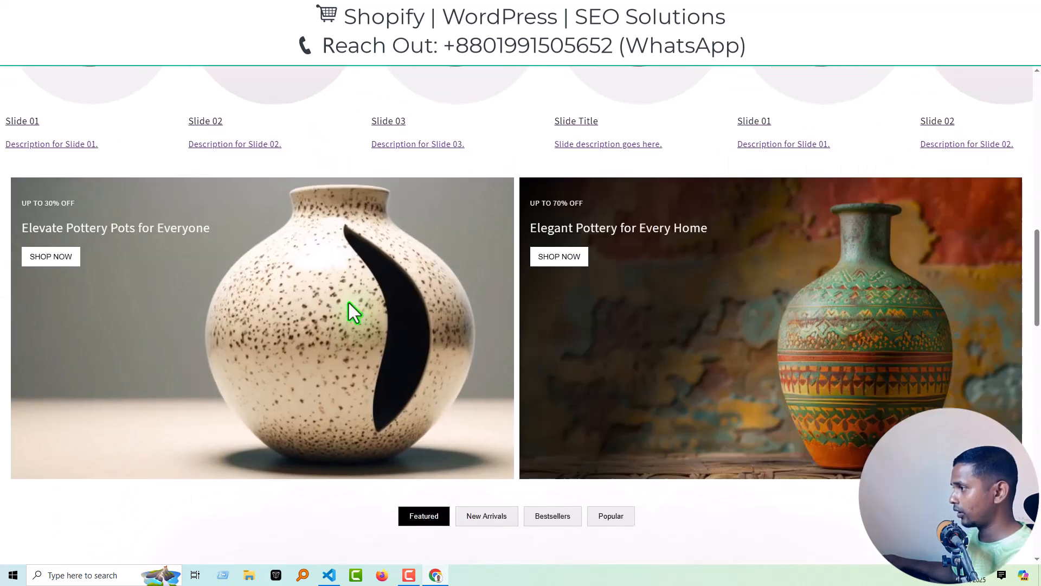
scroll(356, 354, up, 14)
scroll(314, 356, down, 16)
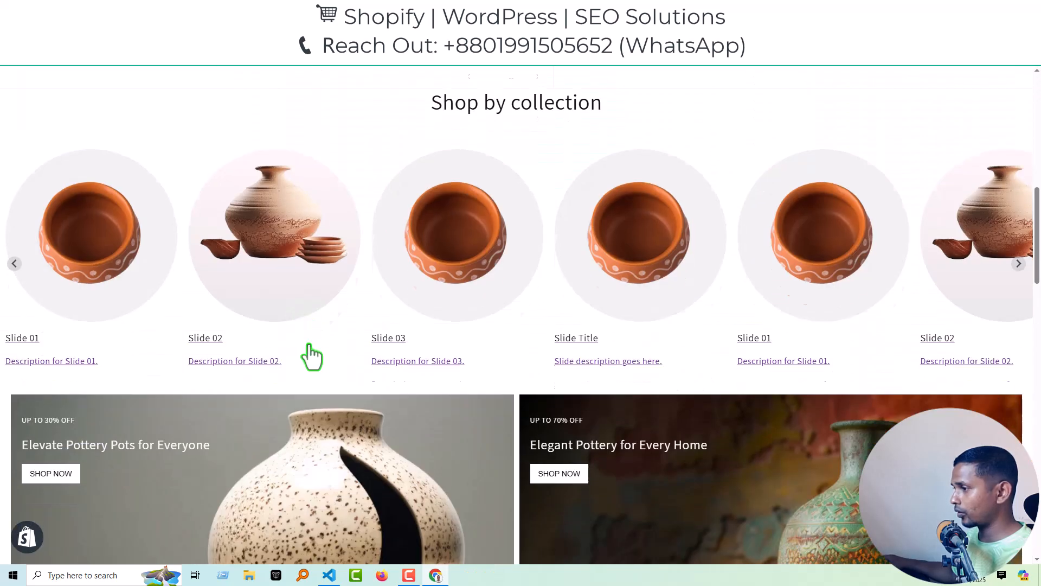
scroll(321, 332, down, 8)
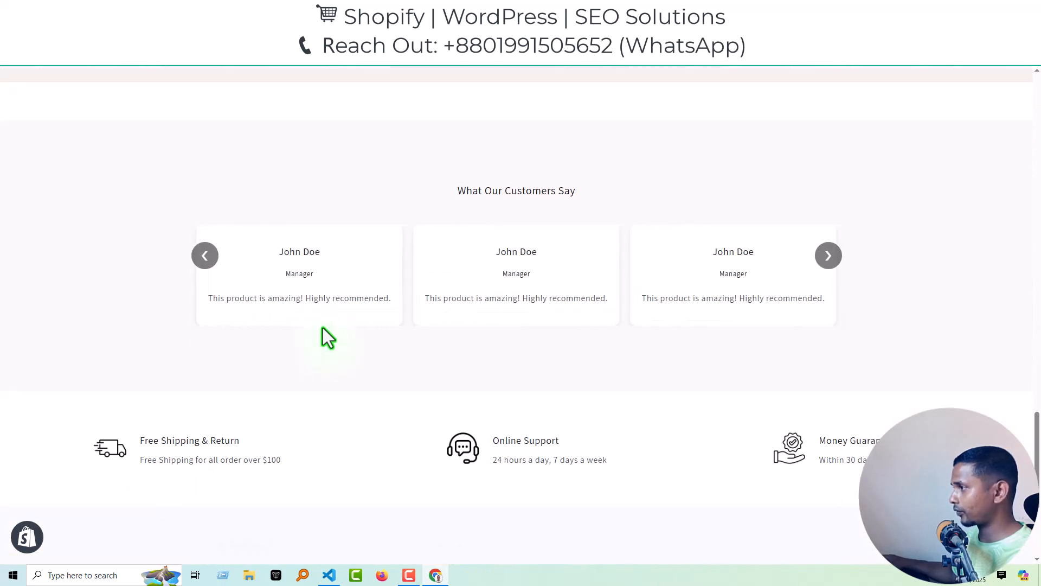
scroll(326, 337, up, 8)
scroll(408, 323, up, 1)
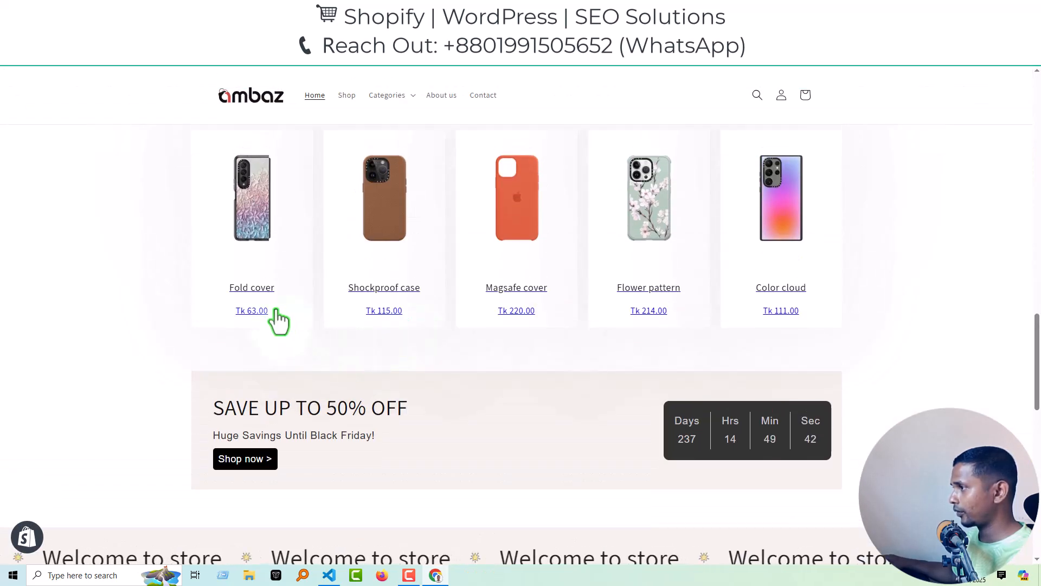
Open the Fold cover product page and examine its purchase options and description
click(252, 293)
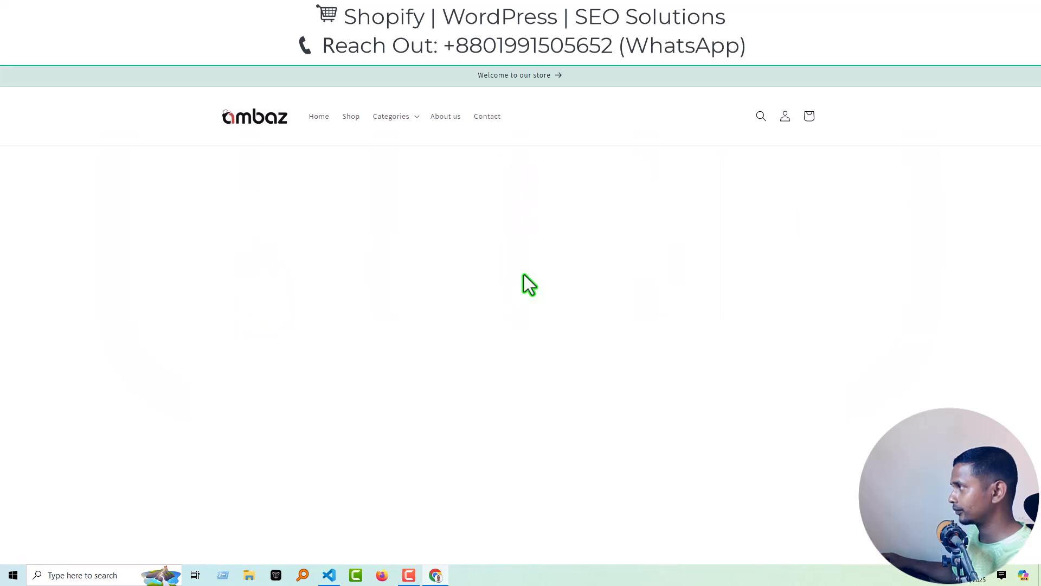
scroll(727, 320, down, 20)
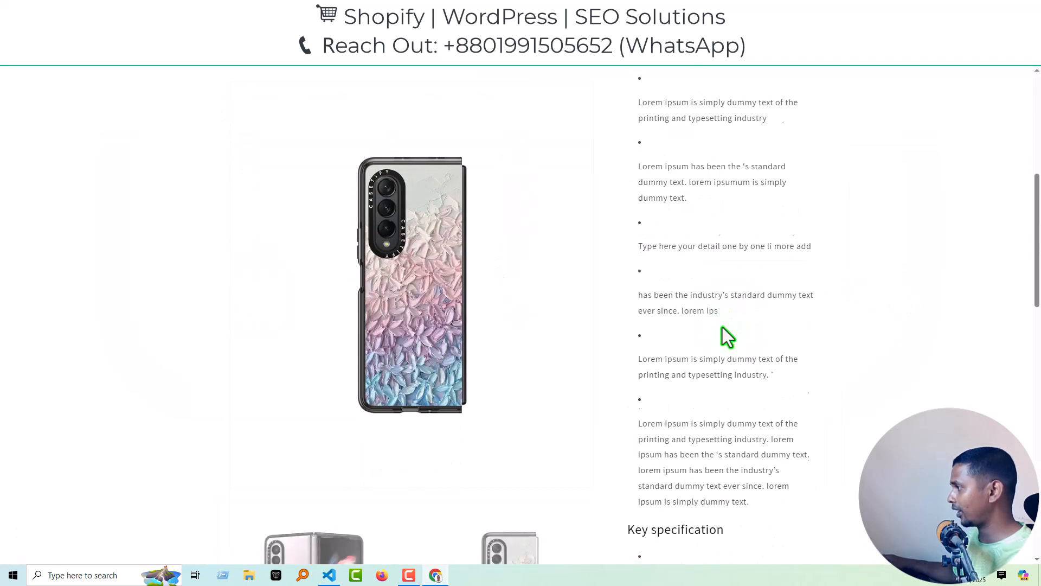
scroll(725, 342, down, 4)
scroll(725, 342, up, 20)
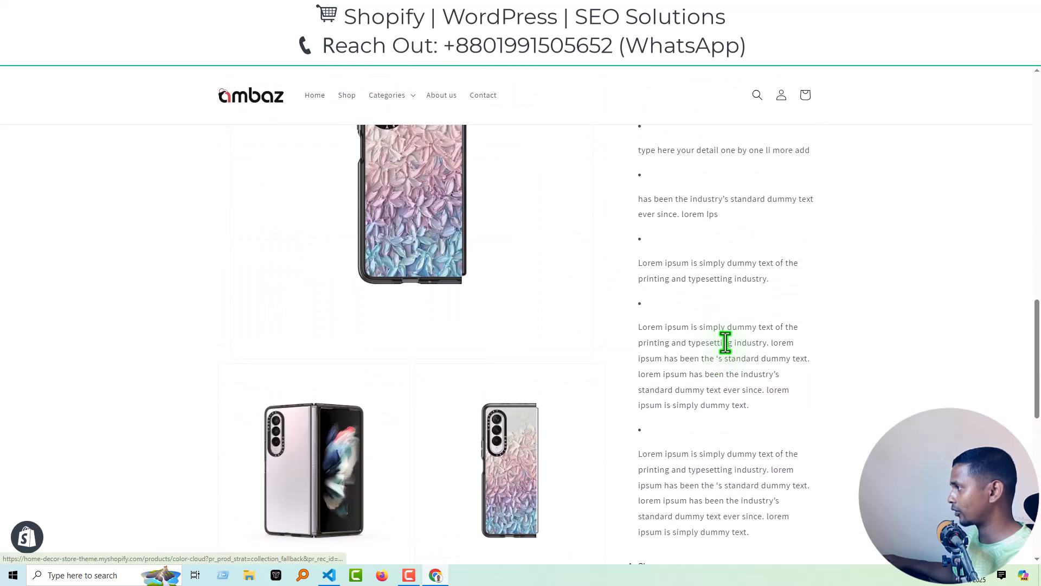
scroll(720, 332, up, 1)
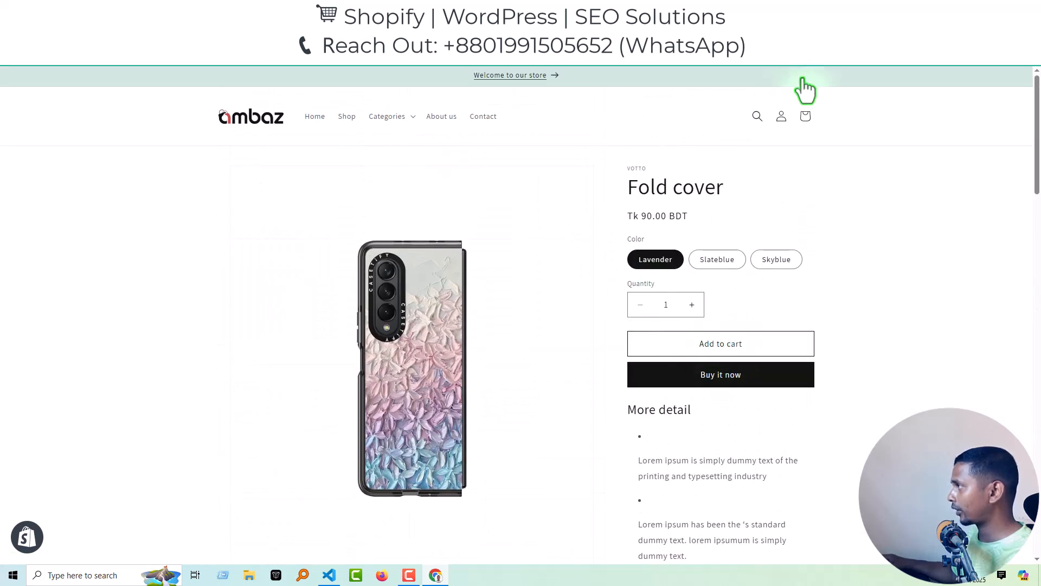
Open the Dawn theme's Default product template for customizing and add a Custom Liquid block below Share in Product information
click(379, 9)
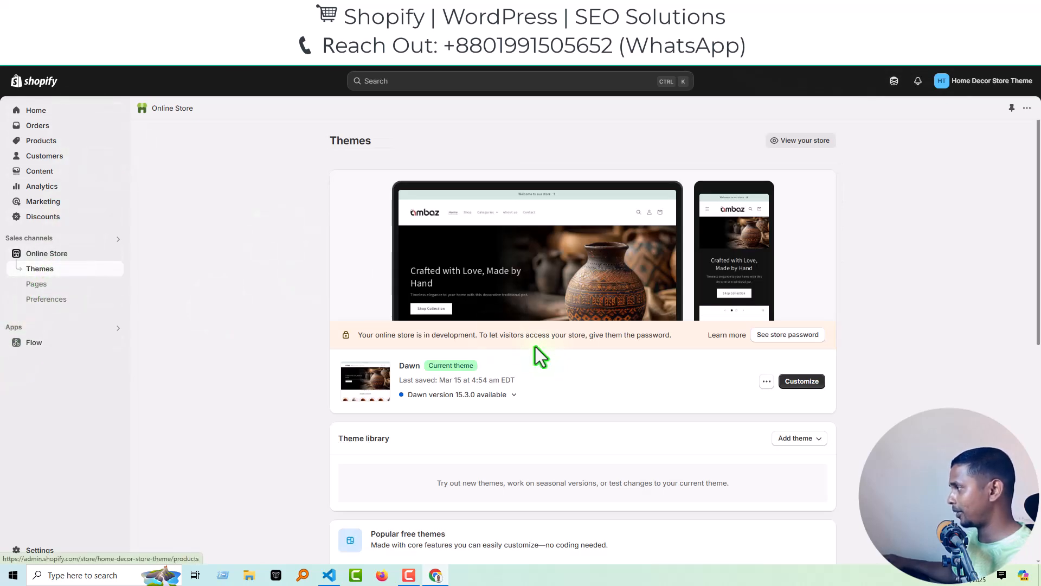
click(802, 382)
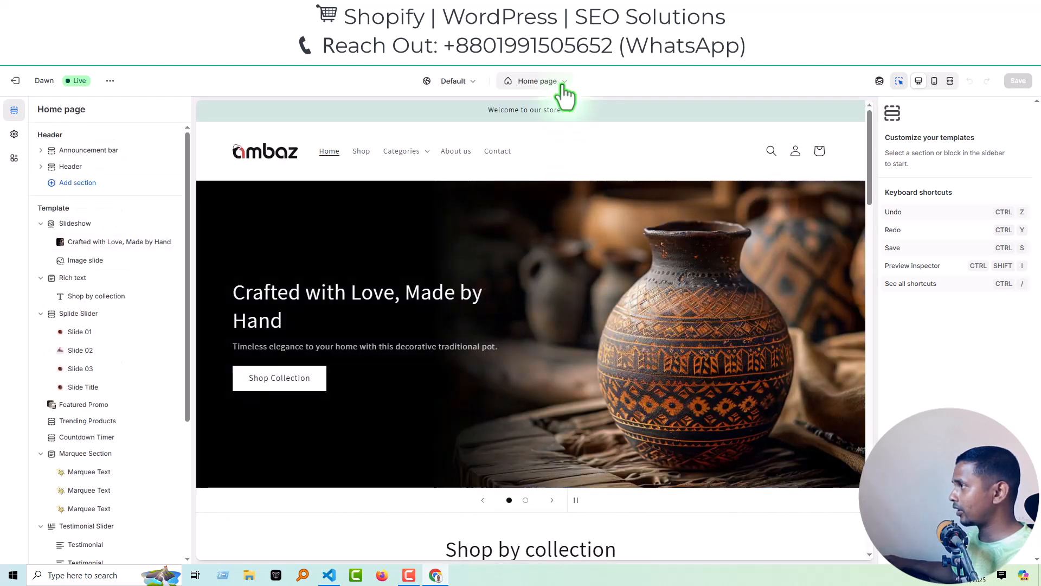
click(564, 90)
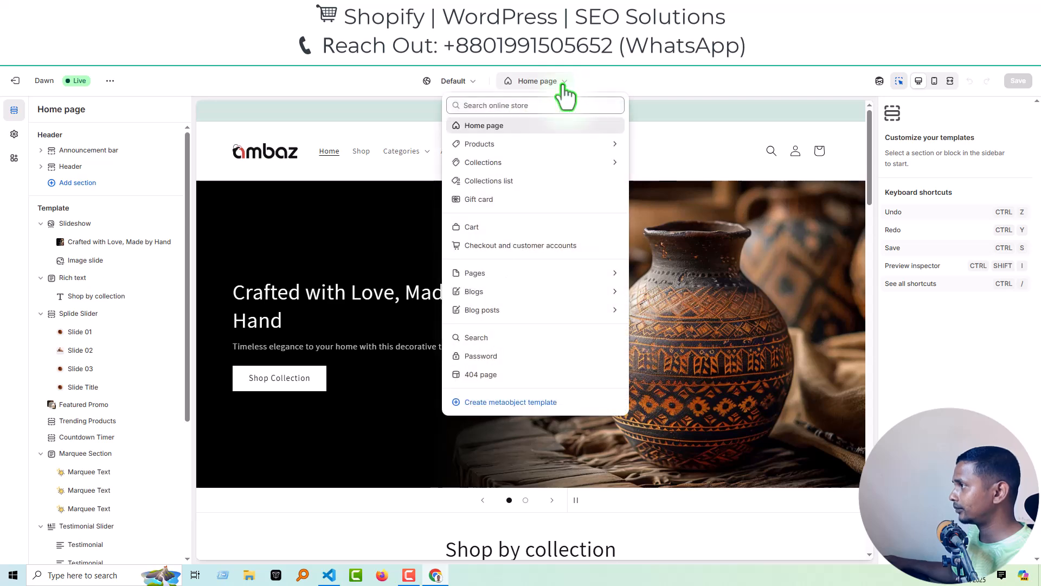
click(525, 146)
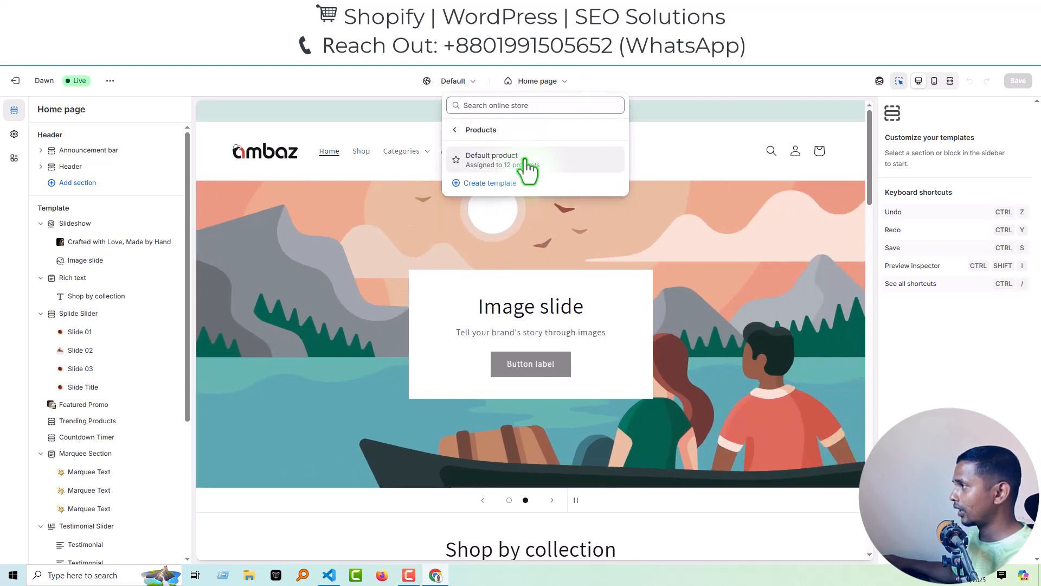
click(523, 159)
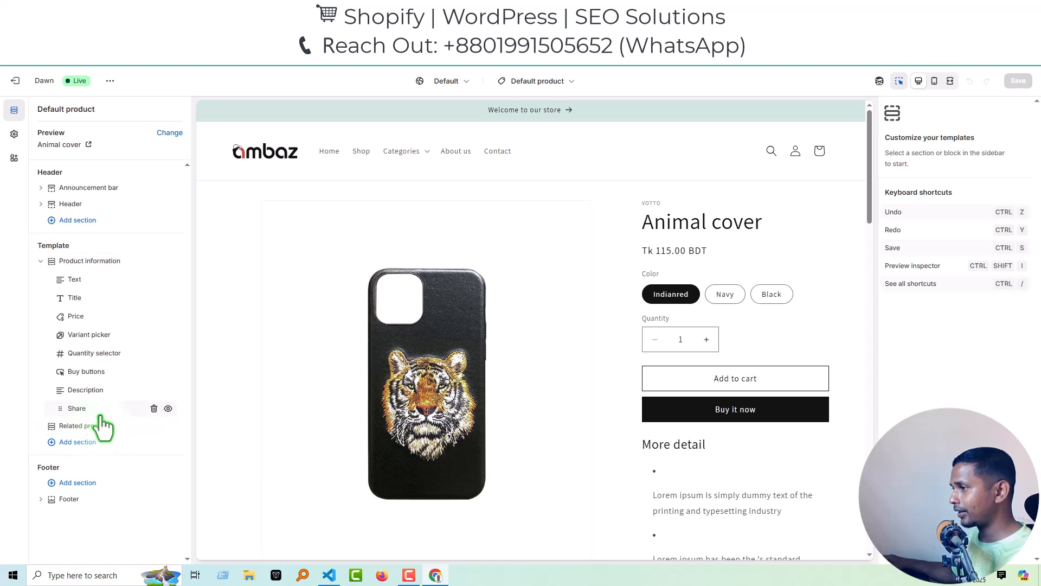
click(114, 418)
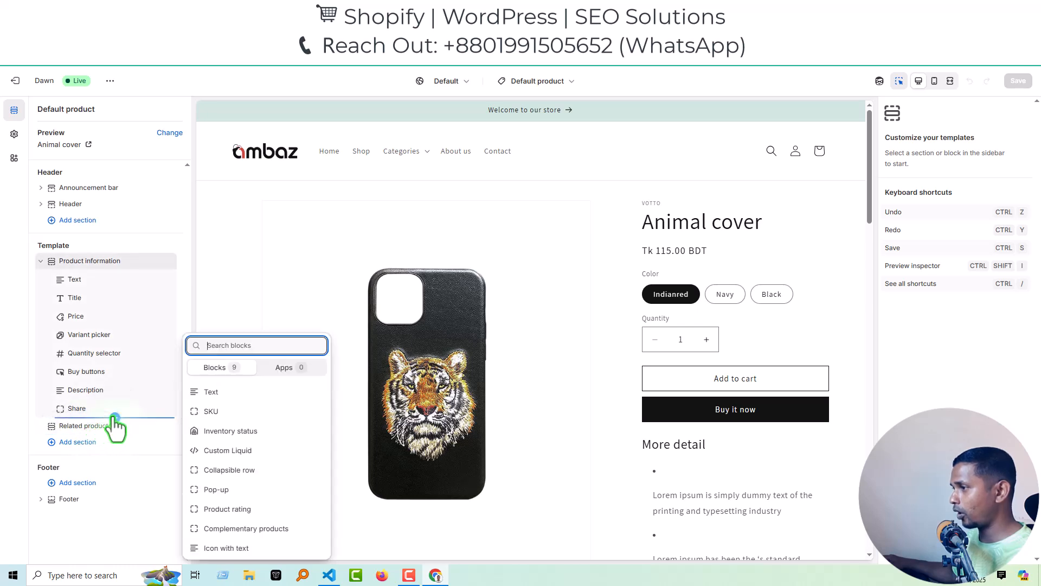
click(237, 450)
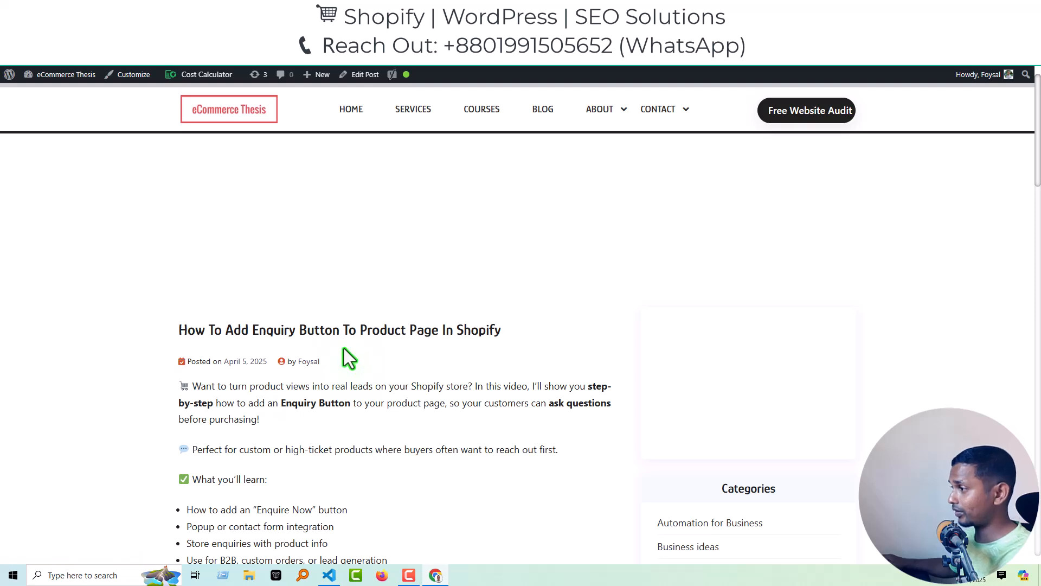
Copy the complete enquiry button code from the blog post's code block
scroll(383, 337, down, 5)
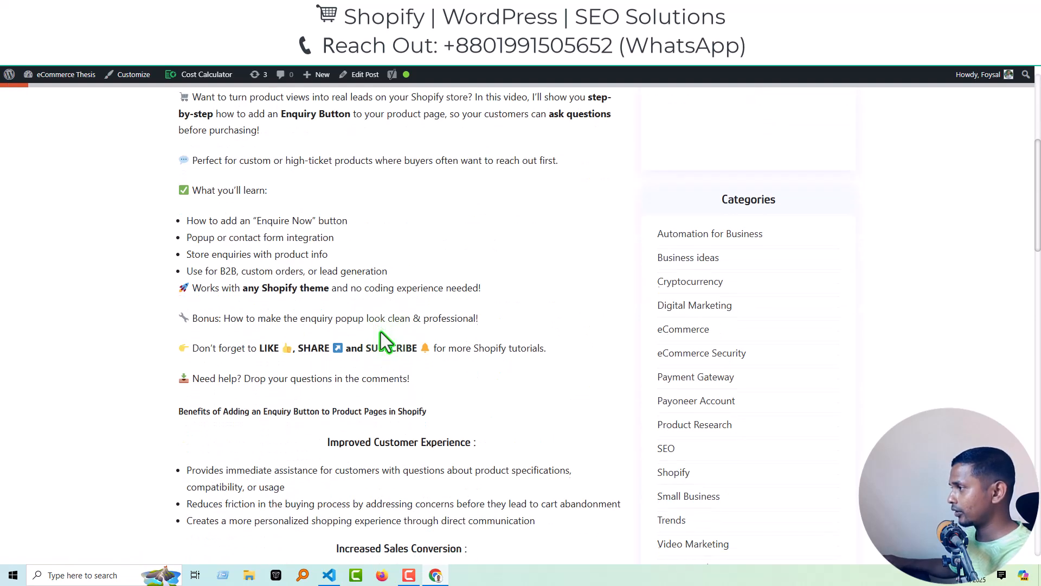
scroll(385, 331, down, 6)
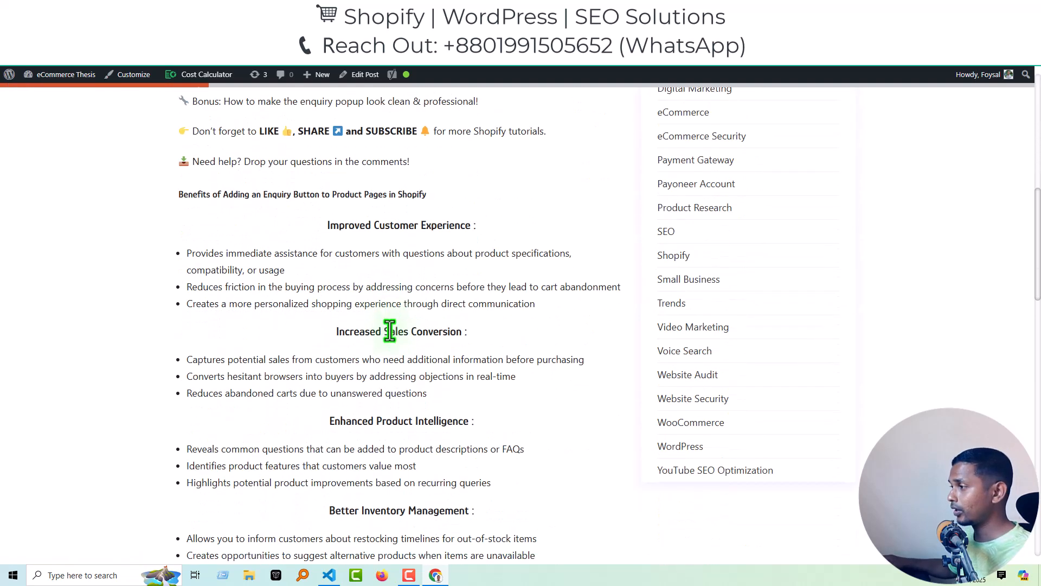
scroll(409, 326, down, 3)
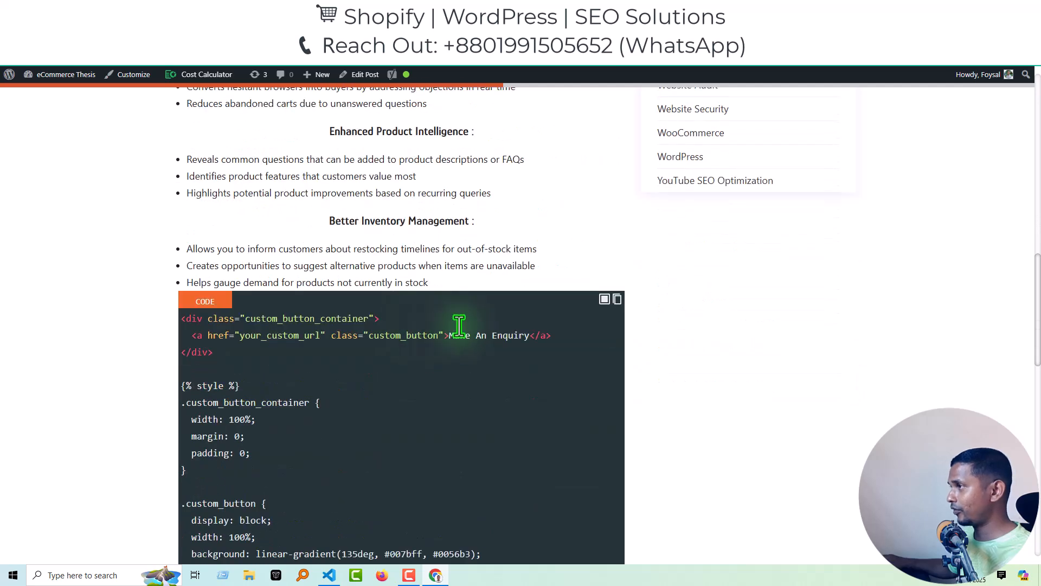
scroll(495, 312, down, 1)
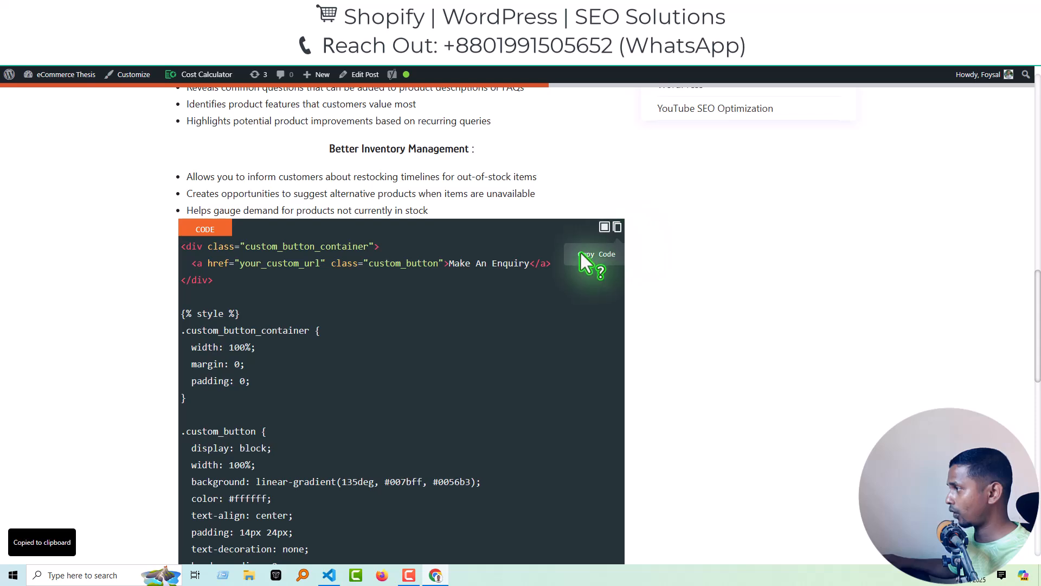
scroll(593, 244, up, 1)
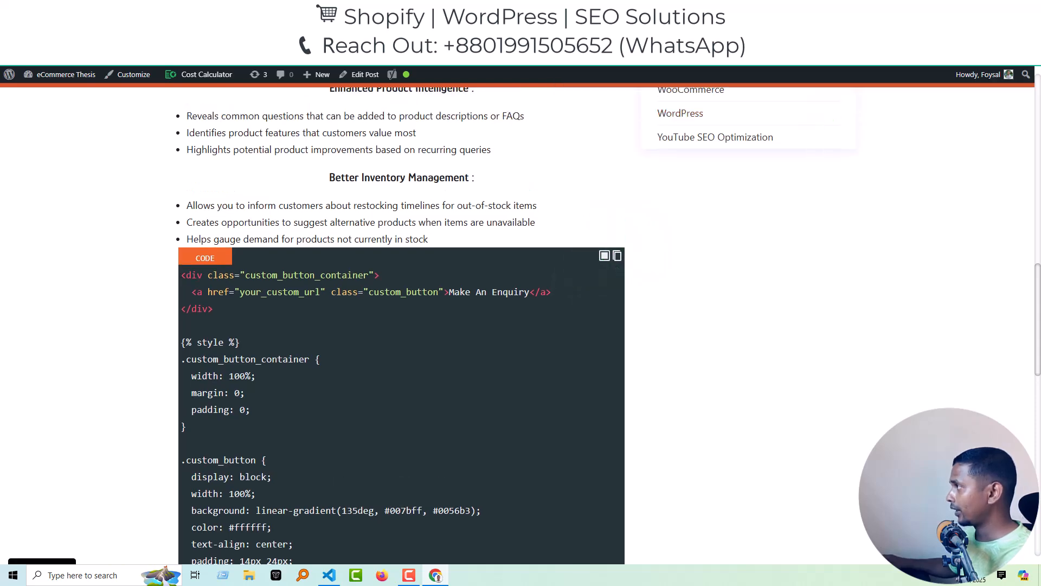
Paste the copied enquiry button code into the Custom Liquid block of the Default product template
key(alt+Tab)
click(912, 165)
right_click(912, 161)
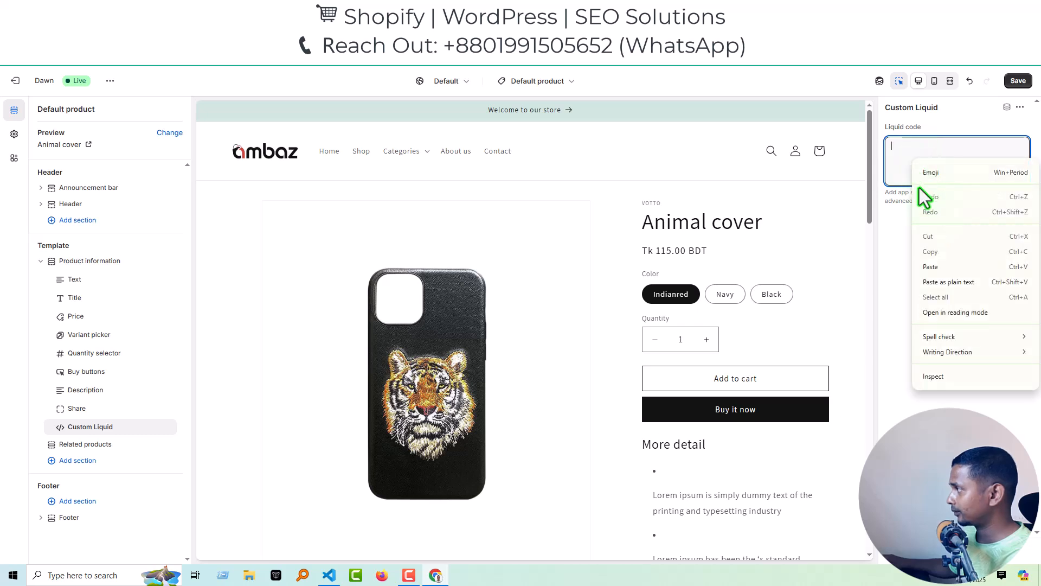
click(929, 271)
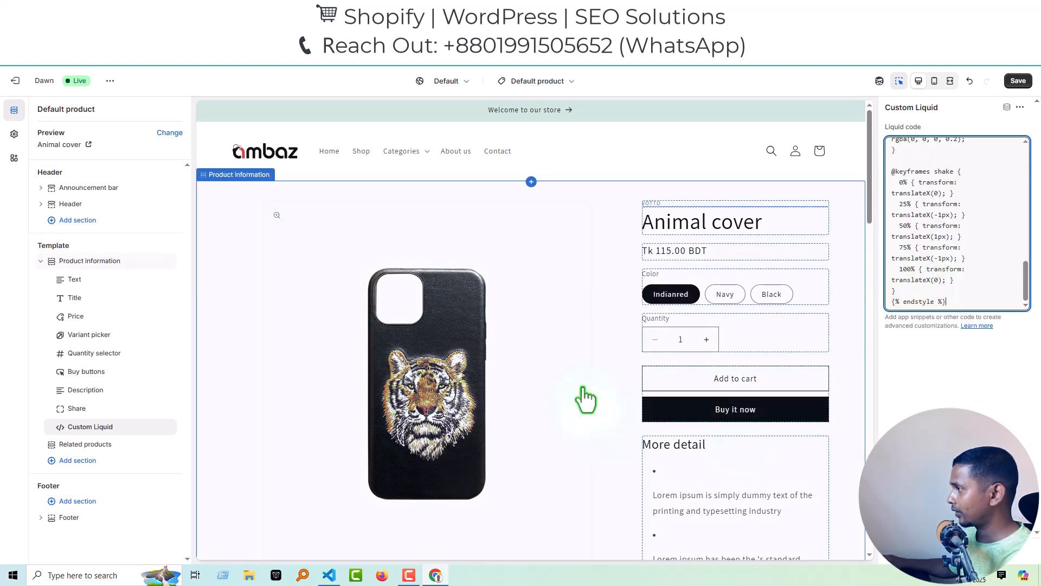
click(922, 389)
scroll(723, 380, down, 10)
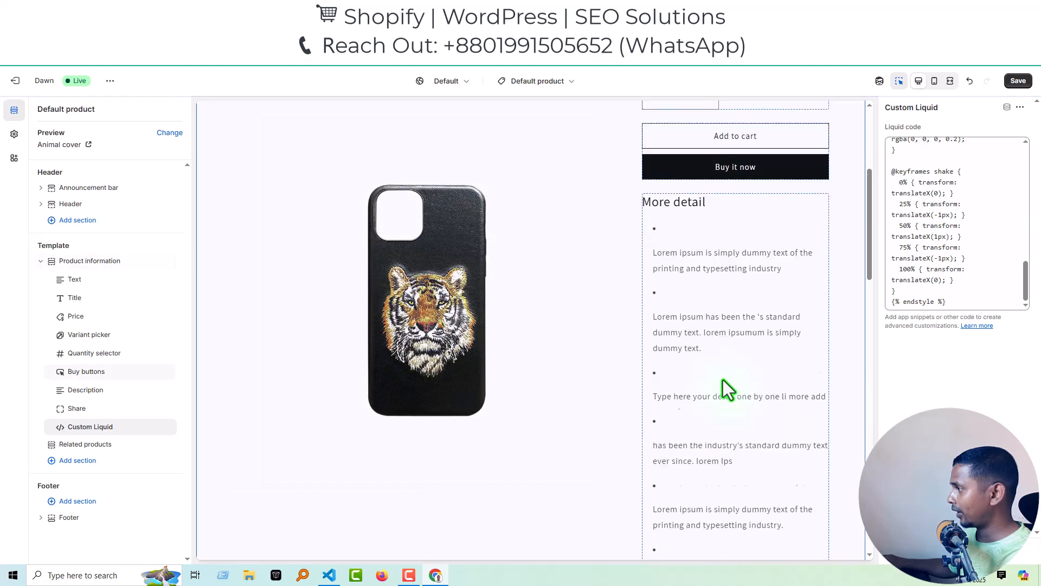
Check the enquiry button in the preview, locate the your_custom_url placeholder in its Liquid code and save the Default product template
scroll(723, 378, down, 8)
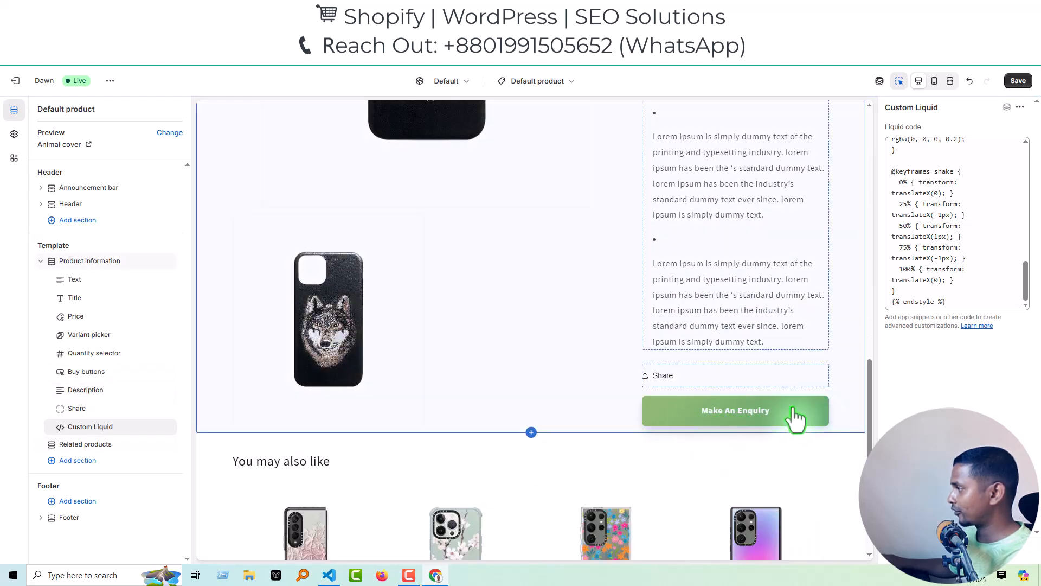
scroll(923, 274, up, 10)
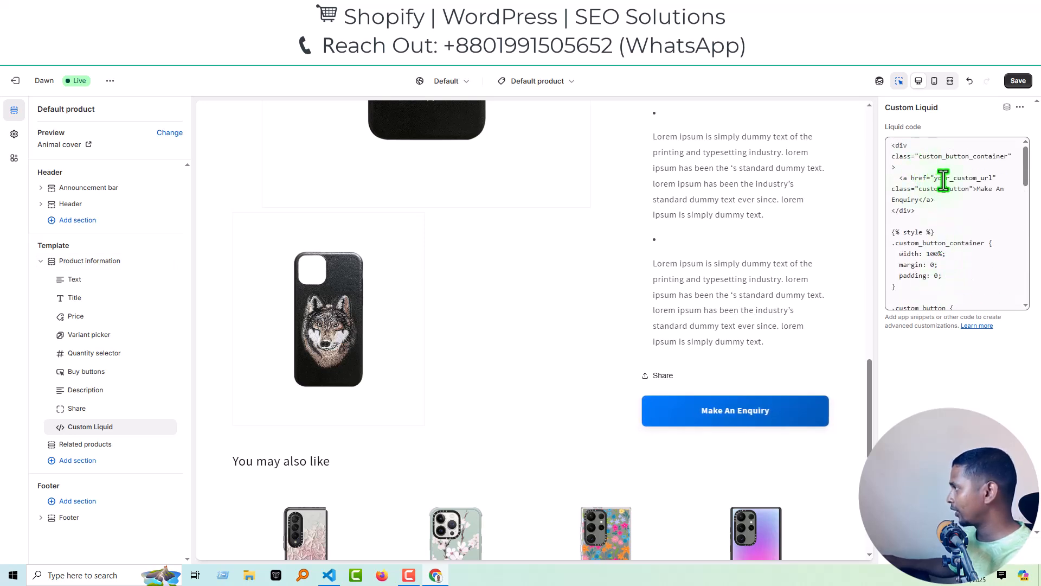
double_click(947, 181)
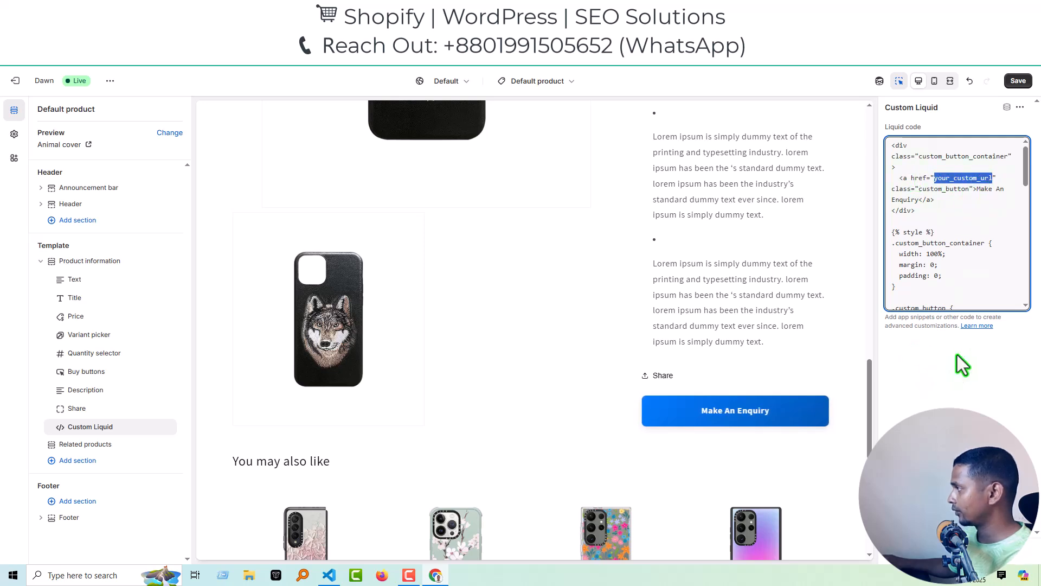
click(1018, 85)
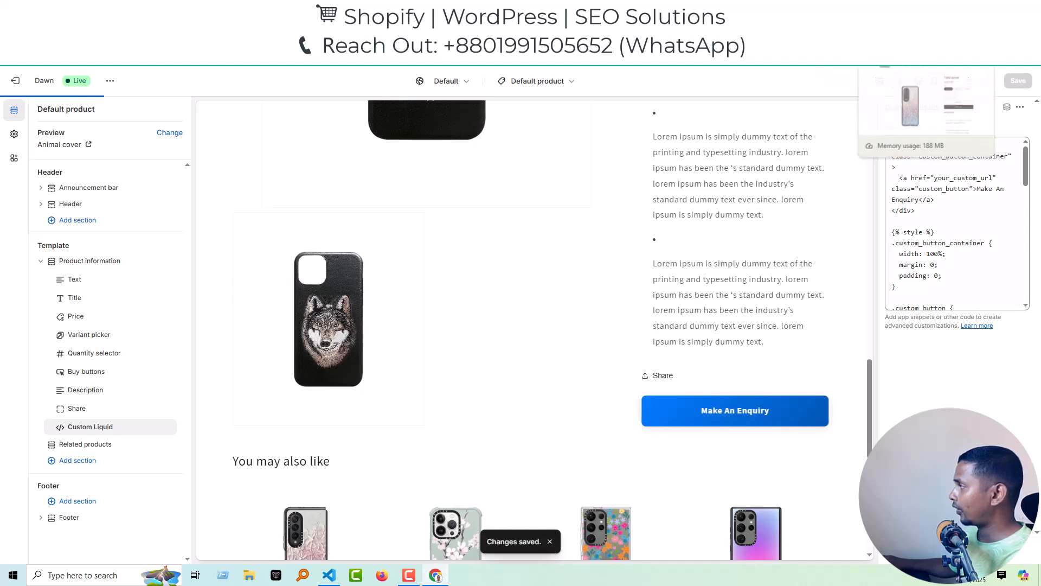
Reload the Fold cover product page and examine the enquiry button below Share
key(ctrl+Tab)
right_click(805, 197)
click(829, 240)
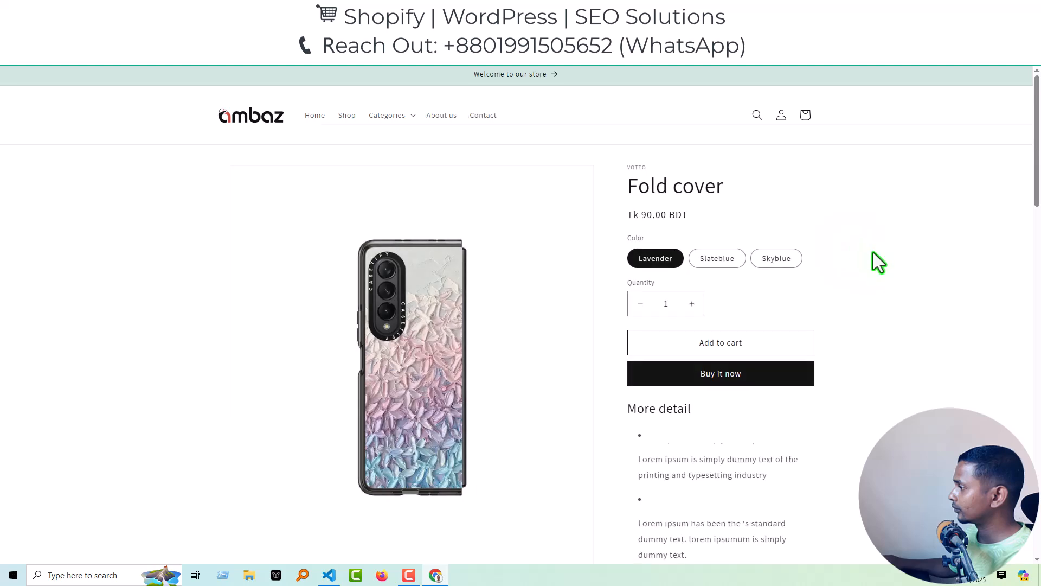
scroll(873, 252, down, 4)
scroll(873, 252, down, 9)
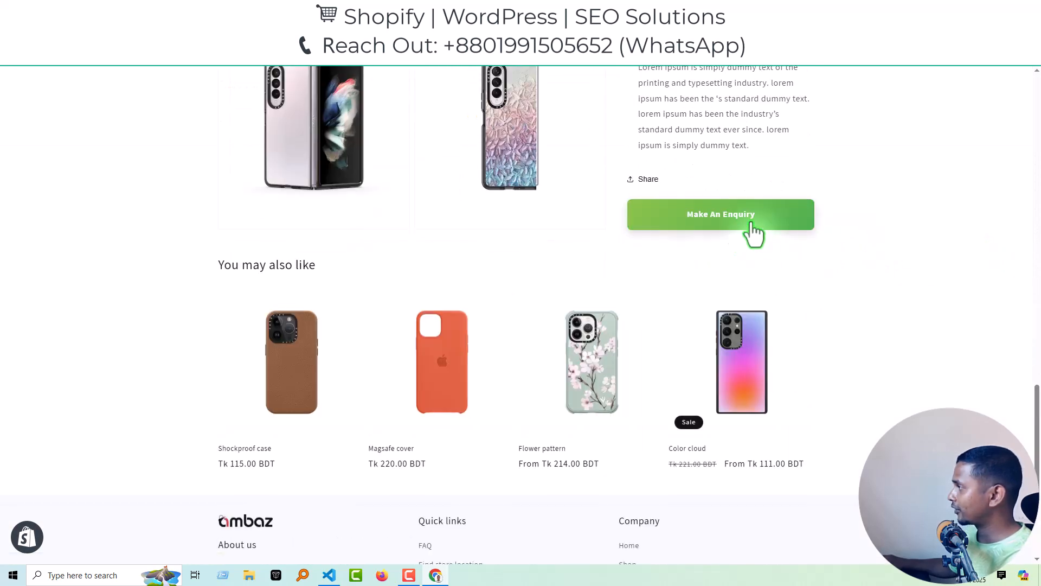
Move the Custom Liquid block between Price and Variant picker in Product information and save the template
key(ctrl+Tab)
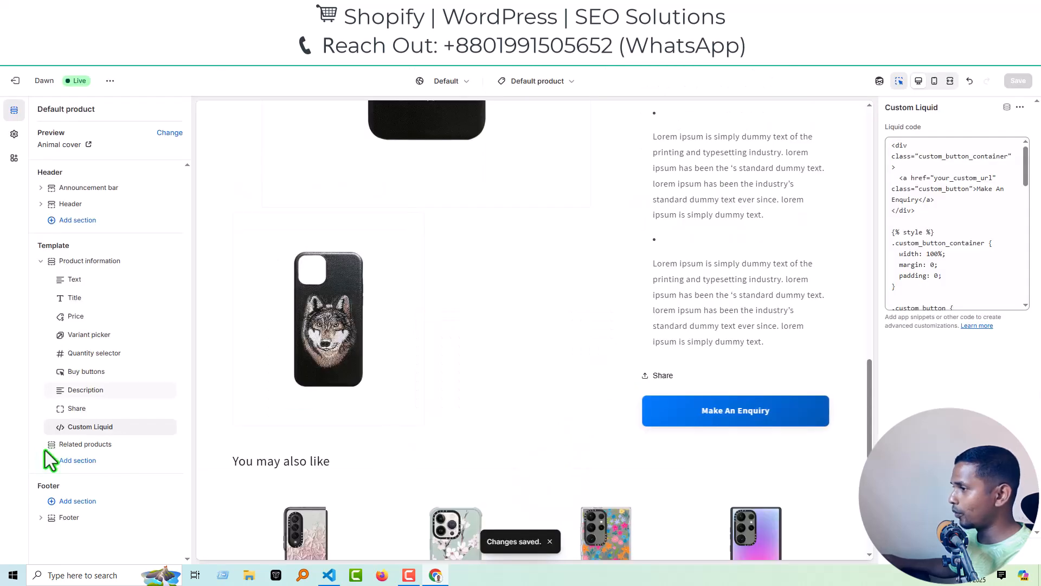
drag(61, 432, 92, 318)
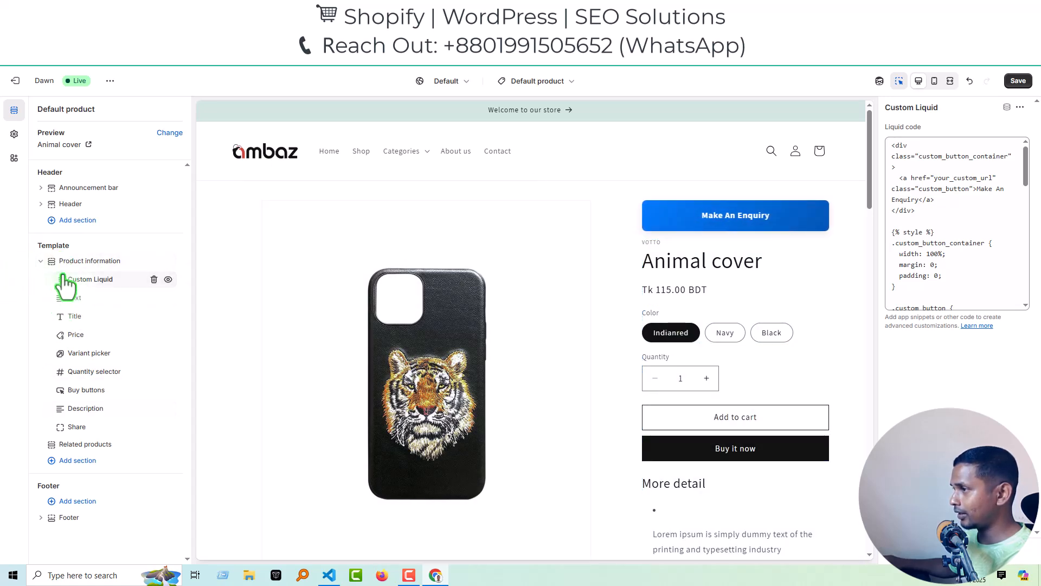
drag(63, 281, 49, 334)
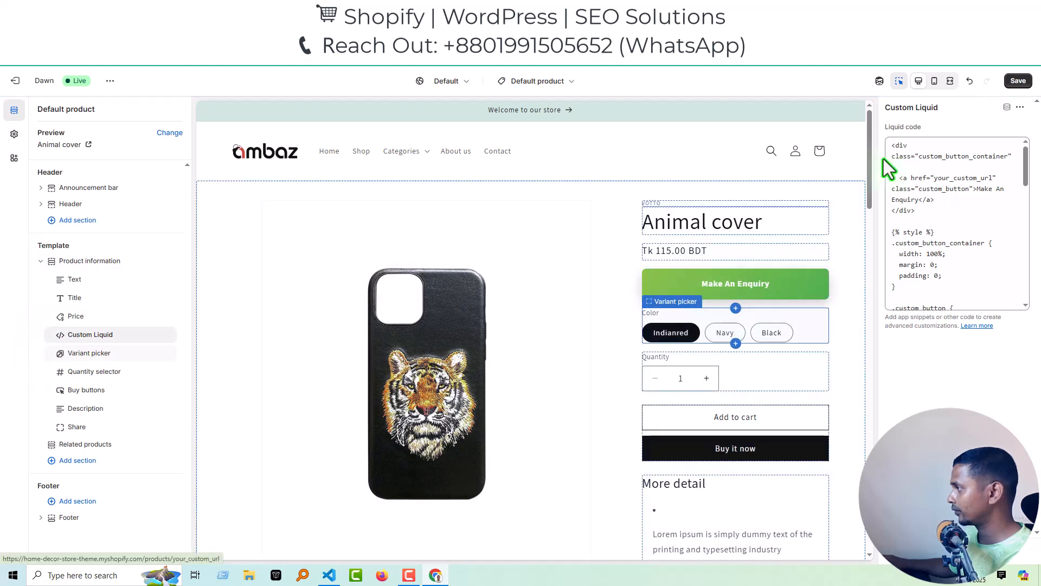
click(1017, 81)
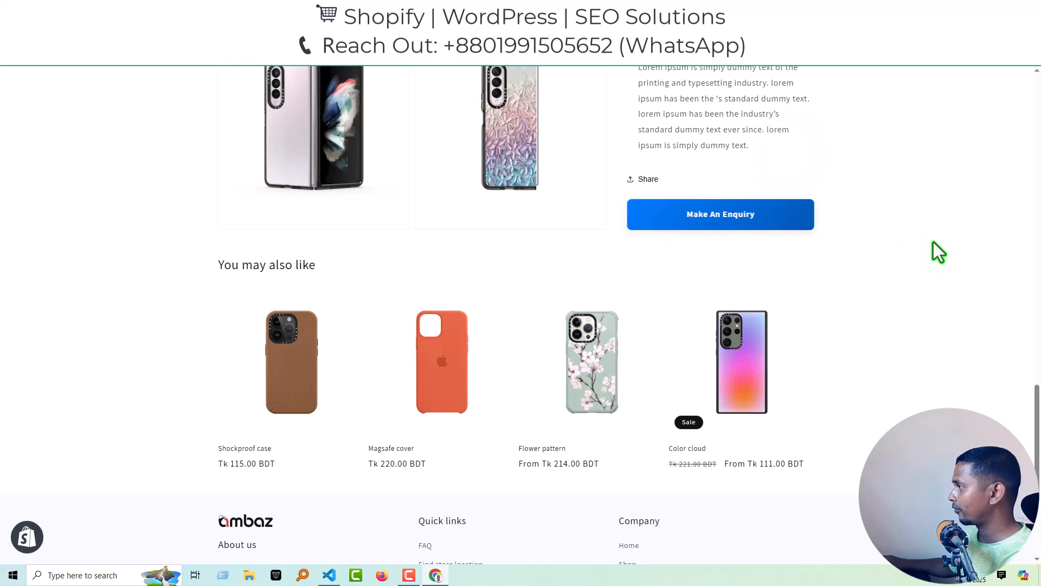
Reload the Fold cover page and check the enquiry button's position below the price
right_click(933, 242)
click(848, 286)
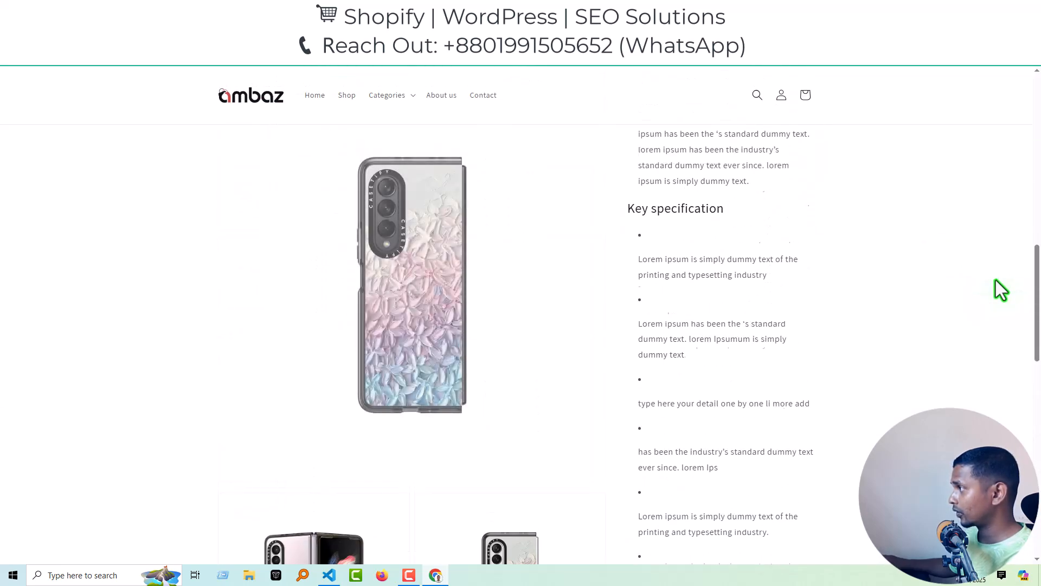
scroll(996, 280, up, 12)
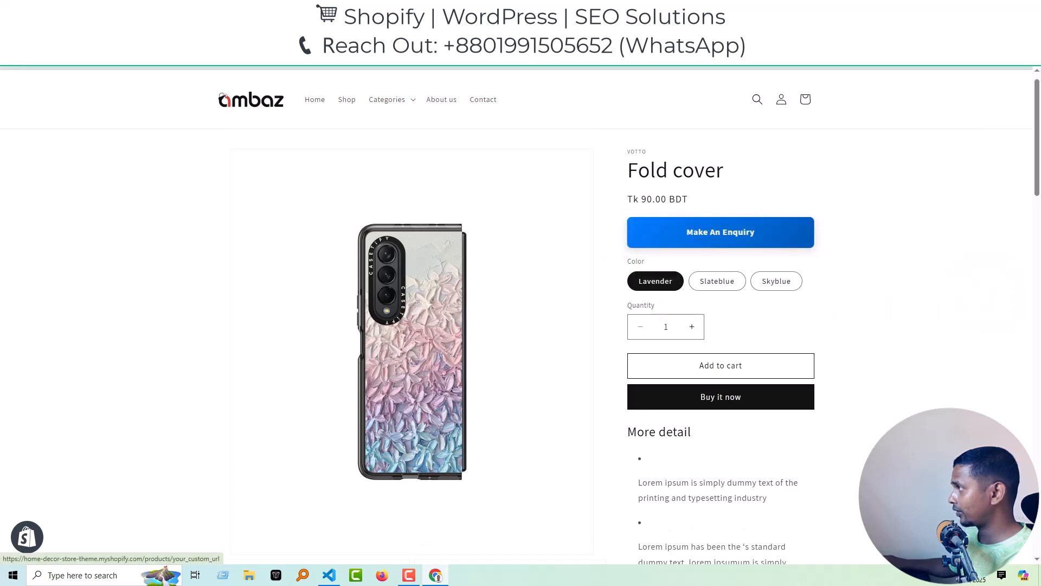
Move the Custom Liquid block above Text in Product information, save the template and reload the Fold cover page
click(732, 10)
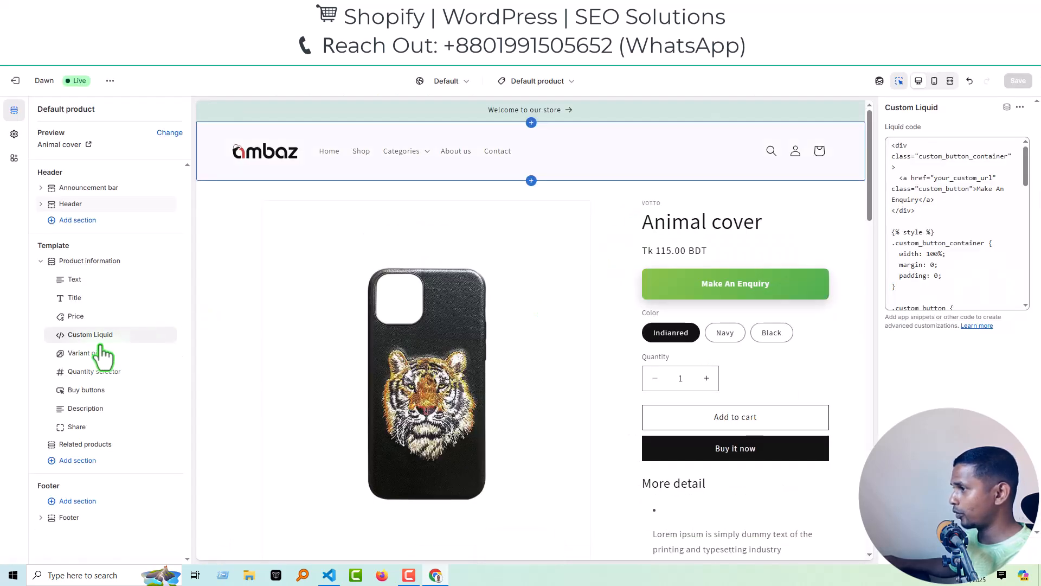
drag(58, 329, 65, 278)
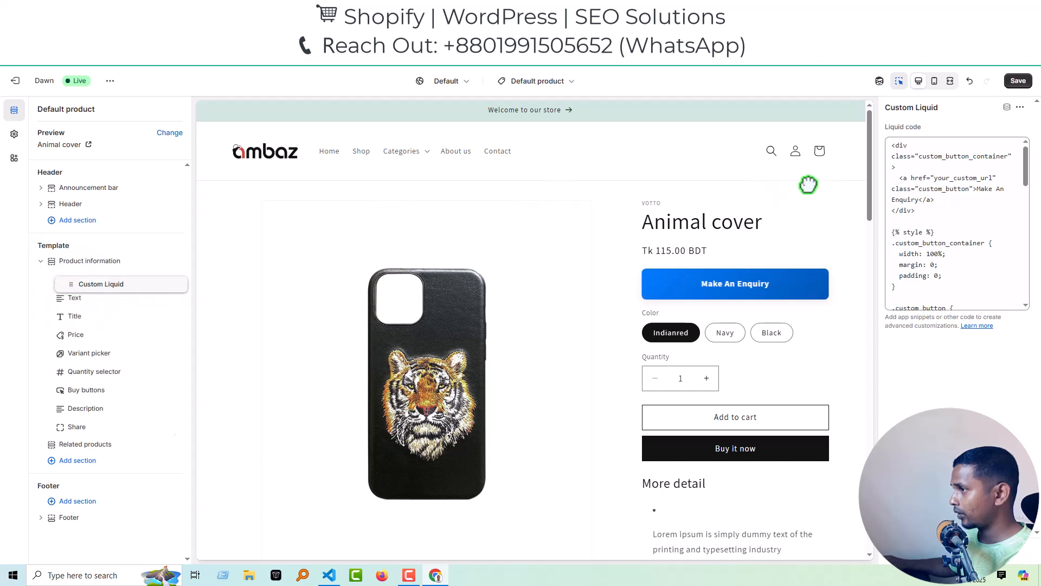
click(1020, 82)
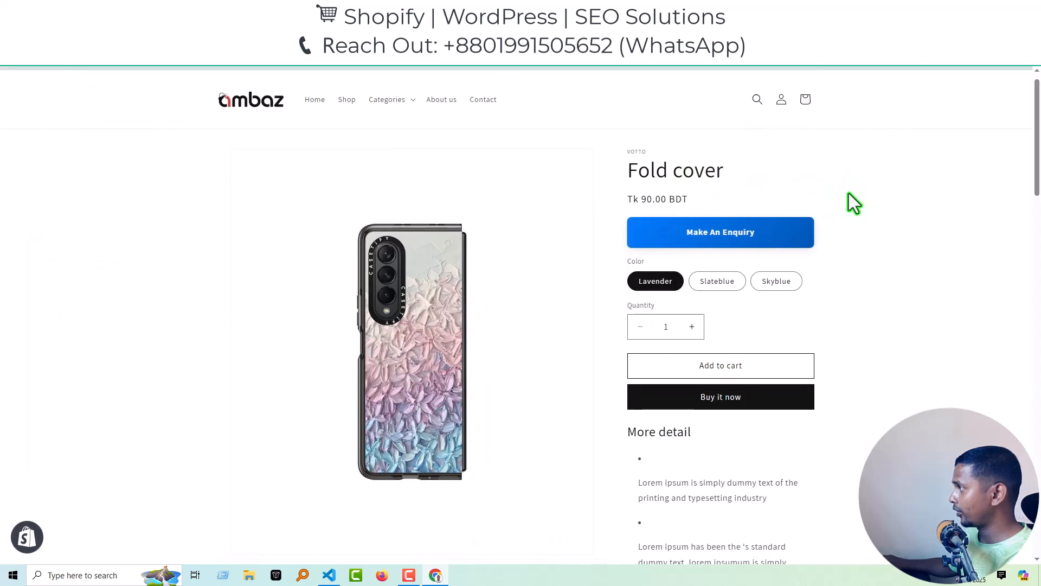
right_click(844, 183)
click(867, 216)
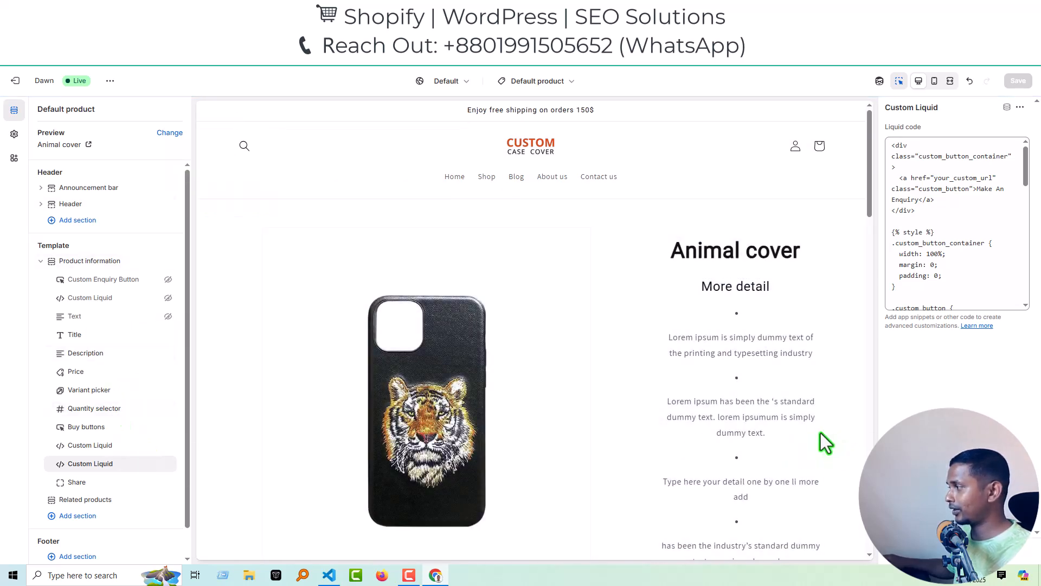
Hide the Custom Liquid block directly above Share in the Custom Case Cover store's Default product template and save the change
scroll(780, 432, down, 6)
scroll(774, 422, down, 10)
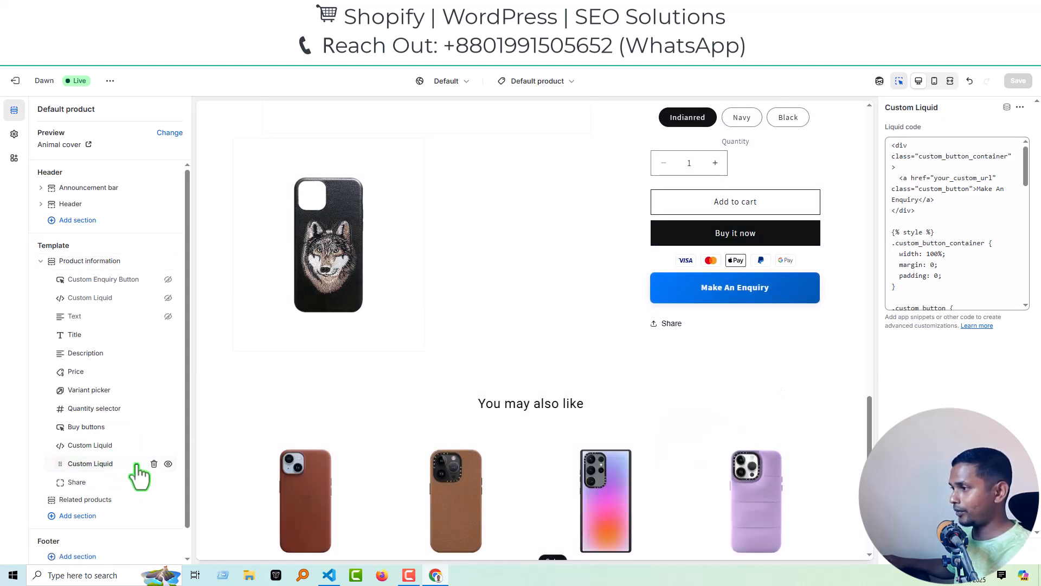
click(168, 465)
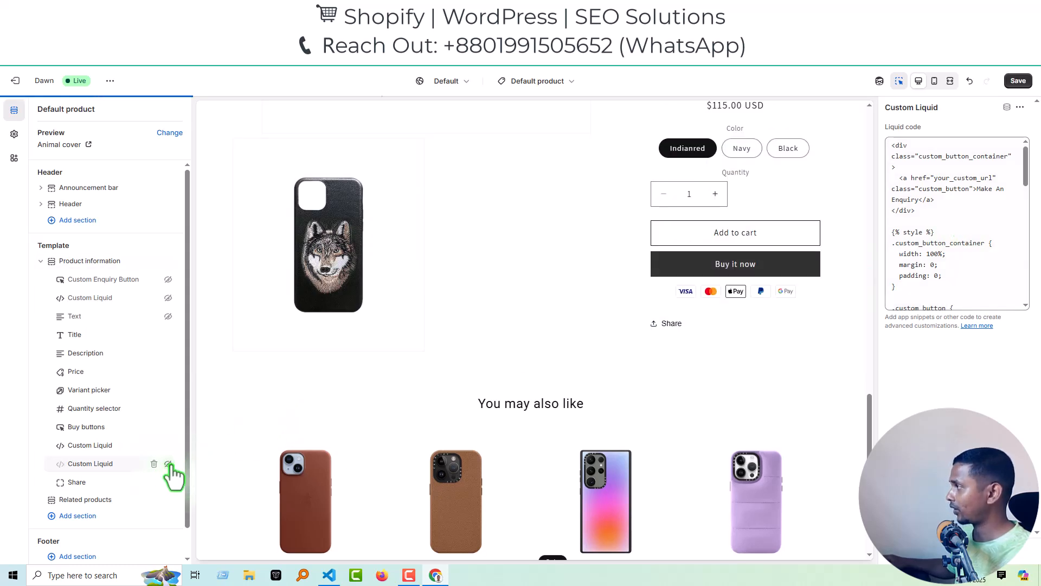
scroll(784, 240, up, 7)
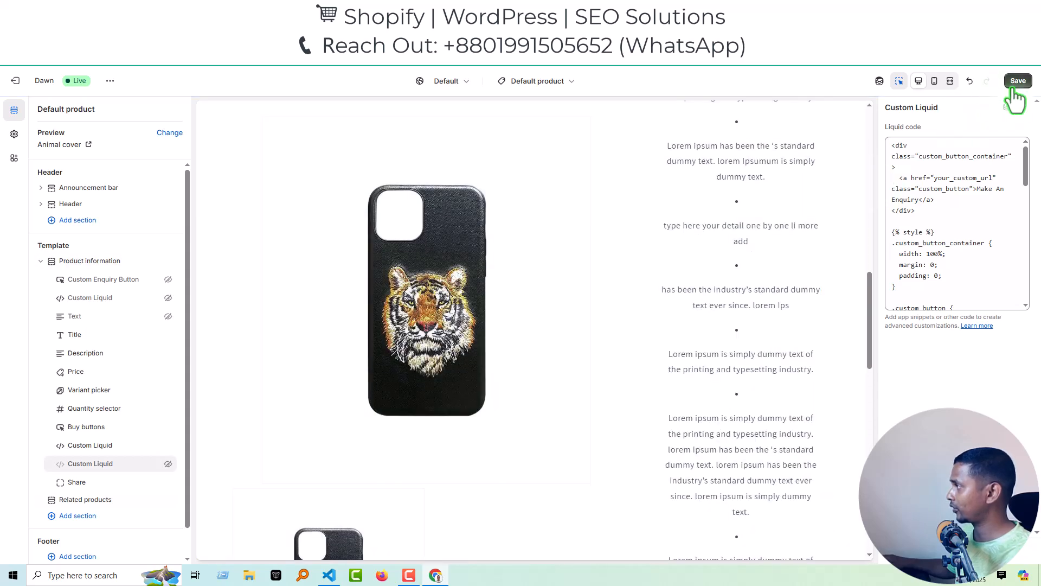
click(1018, 81)
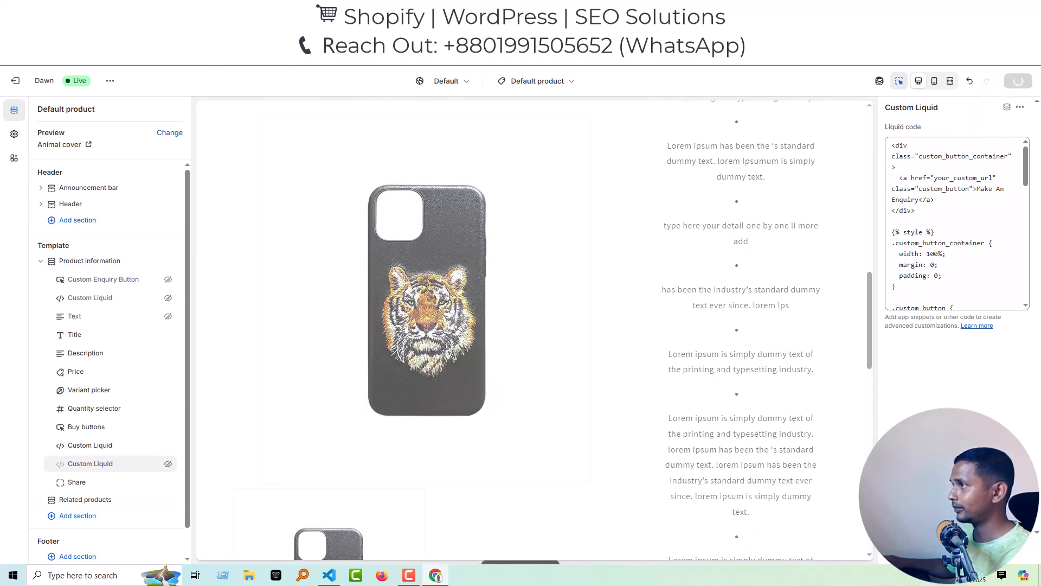
Reload the Shockproof case product page and examine the area around its purchase buttons
click(260, 54)
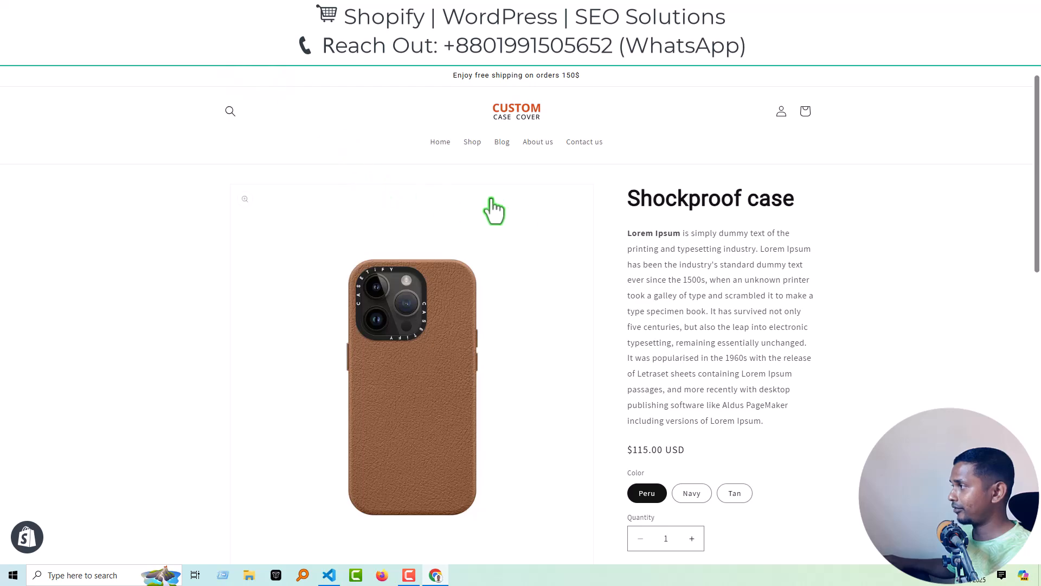
right_click(623, 197)
click(641, 229)
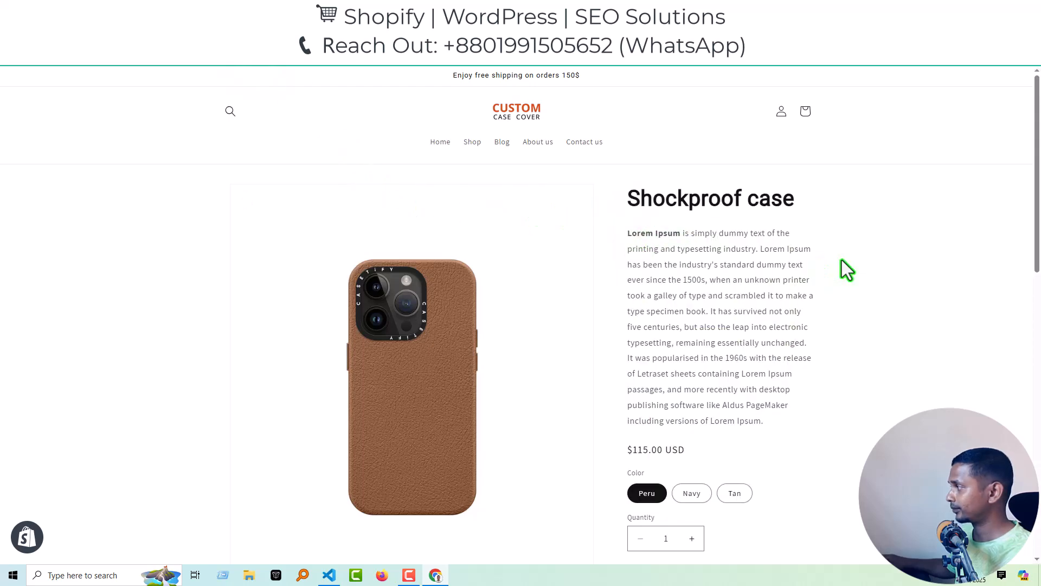
scroll(844, 266, down, 6)
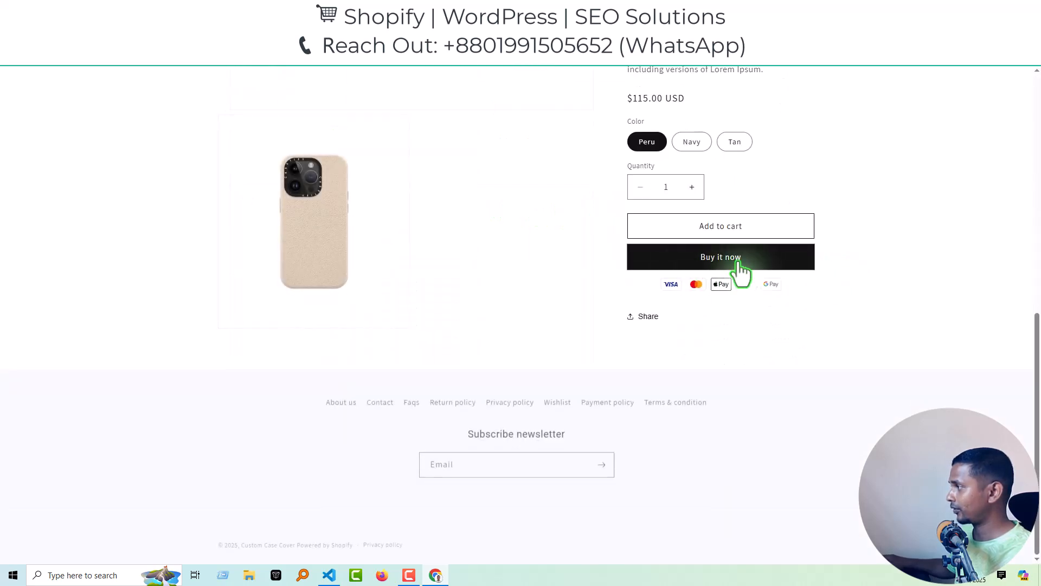
scroll(705, 265, up, 4)
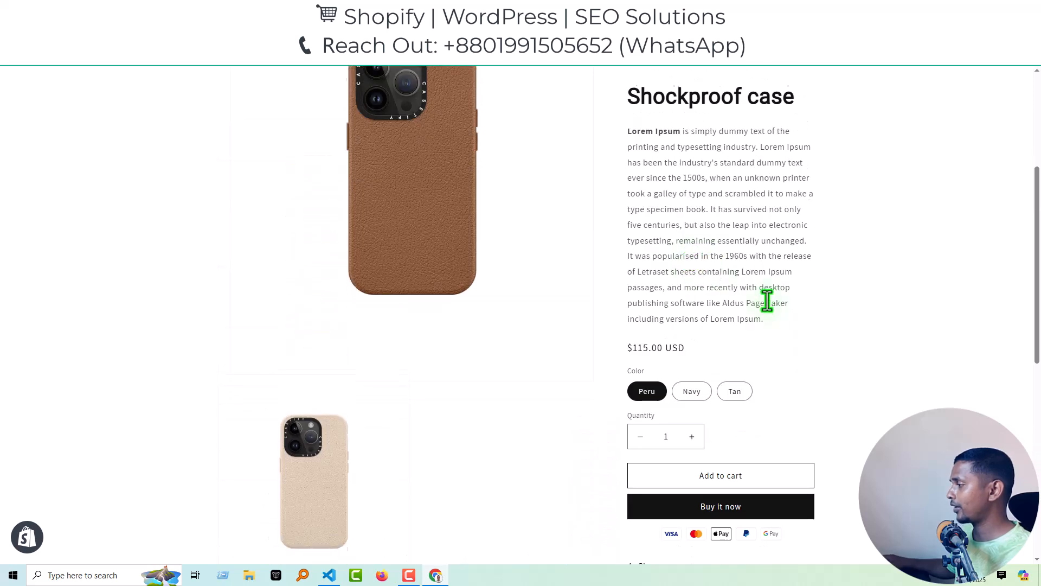
scroll(767, 301, down, 3)
scroll(830, 330, up, 5)
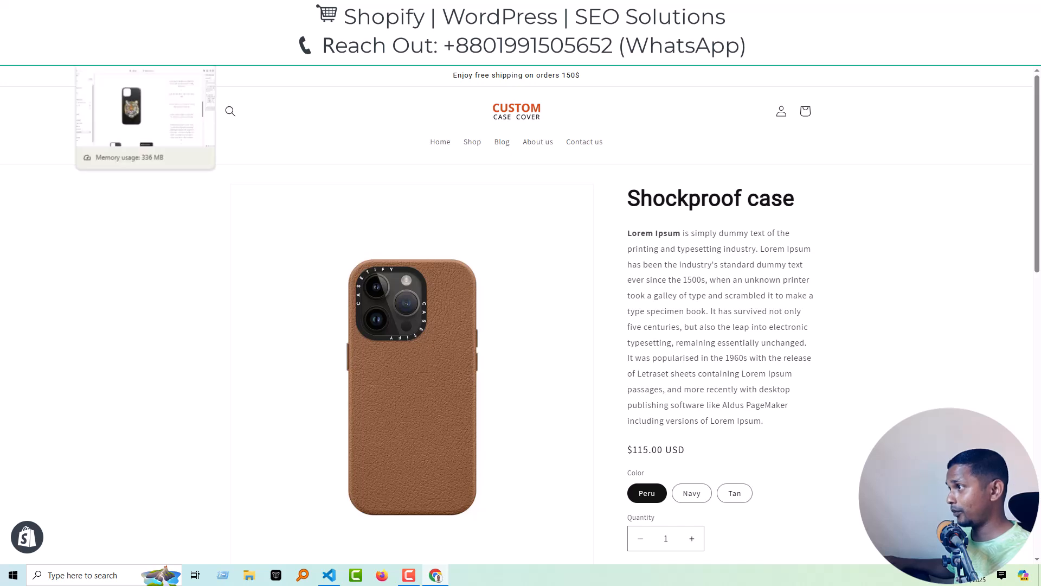
Unhide the Custom Enquiry Button block in the theme editor's Product information section and open its settings
click(126, 9)
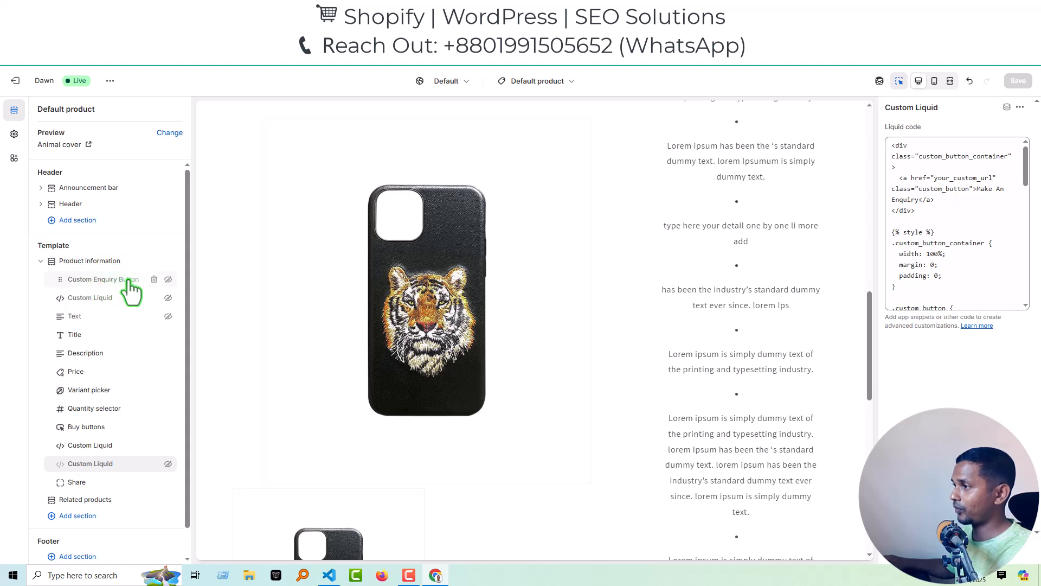
click(169, 279)
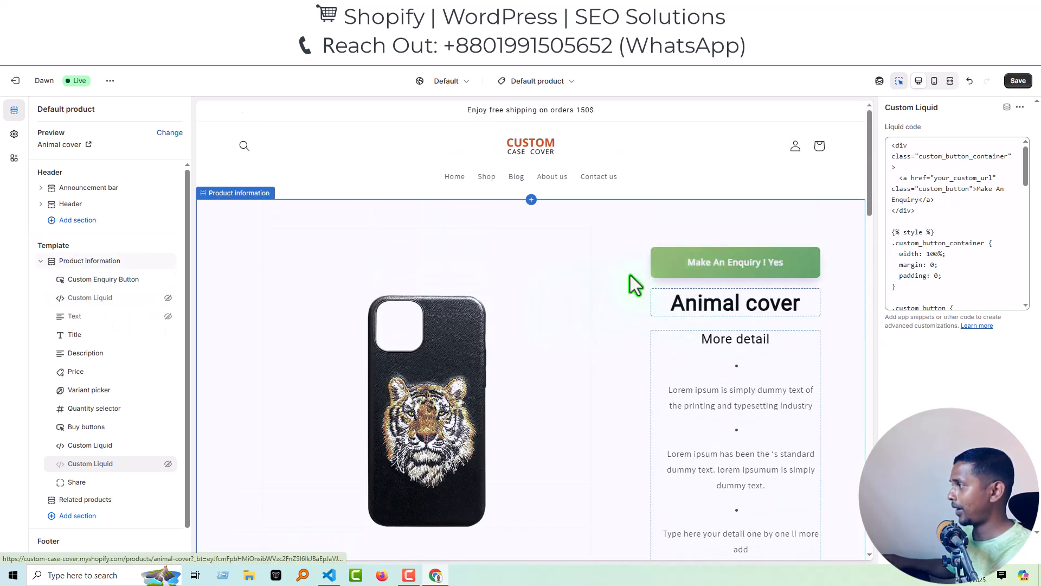
click(101, 279)
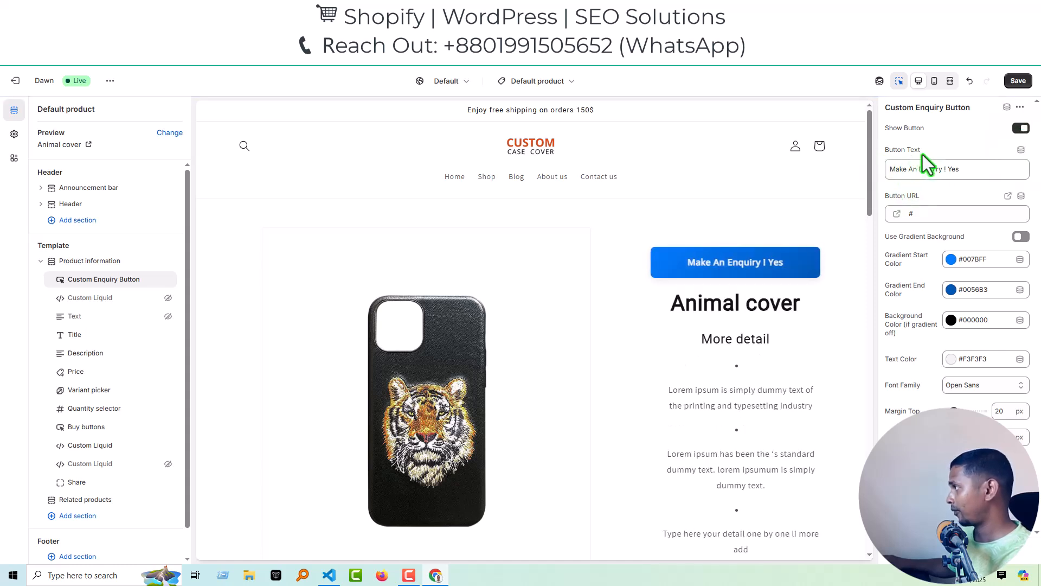
Set the Custom Enquiry Button's text to "Make An Enquiry" and view the link choices for its Button URL
drag(942, 170, 969, 170)
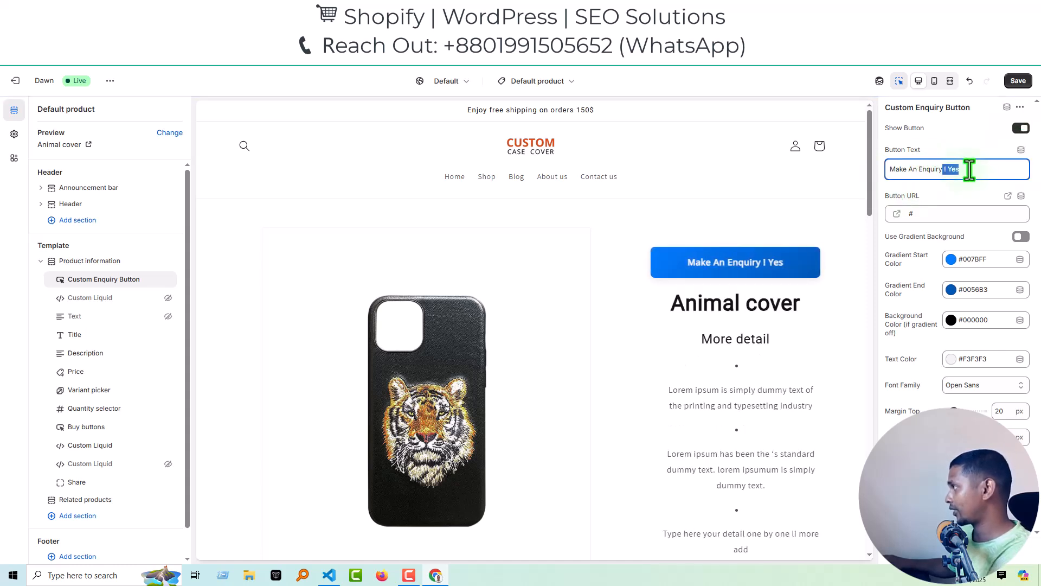
click(914, 214)
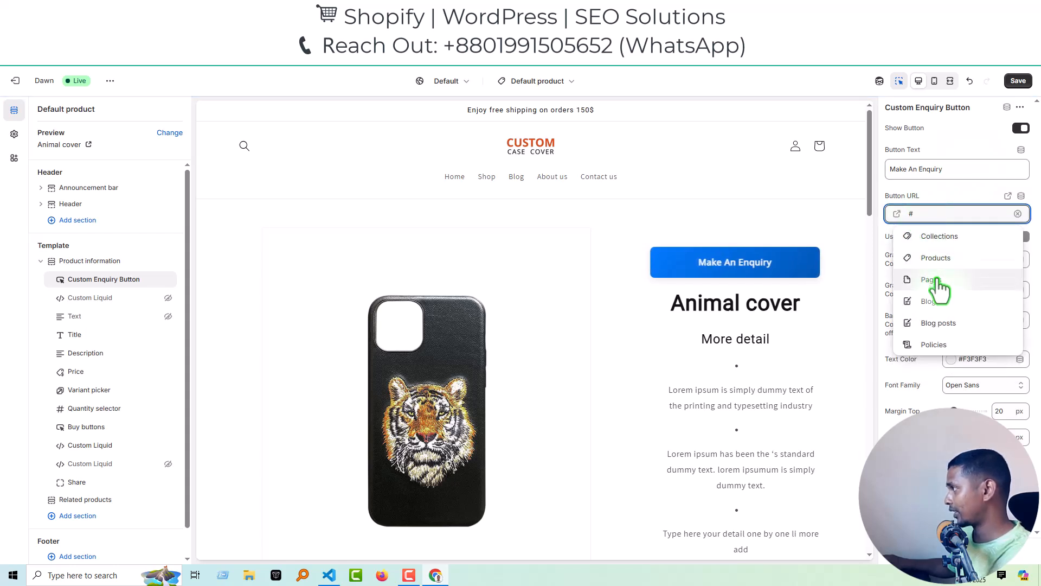
click(946, 192)
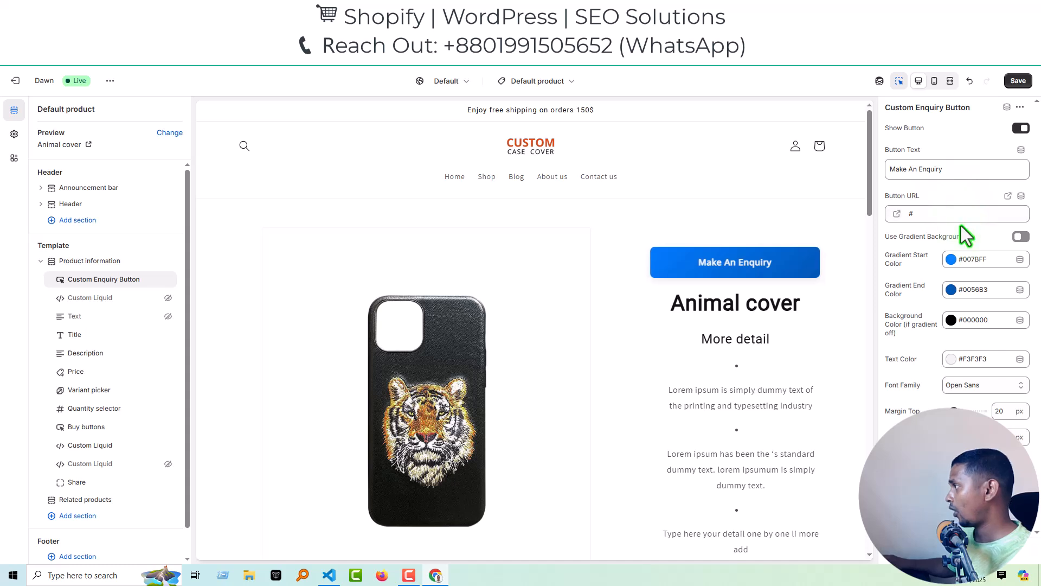
Set the enquiry button's gradient start color to #00FF1B and end color to #0E7321, and enable its gradient background
click(951, 259)
drag(1019, 331, 1025, 306)
click(976, 258)
click(951, 290)
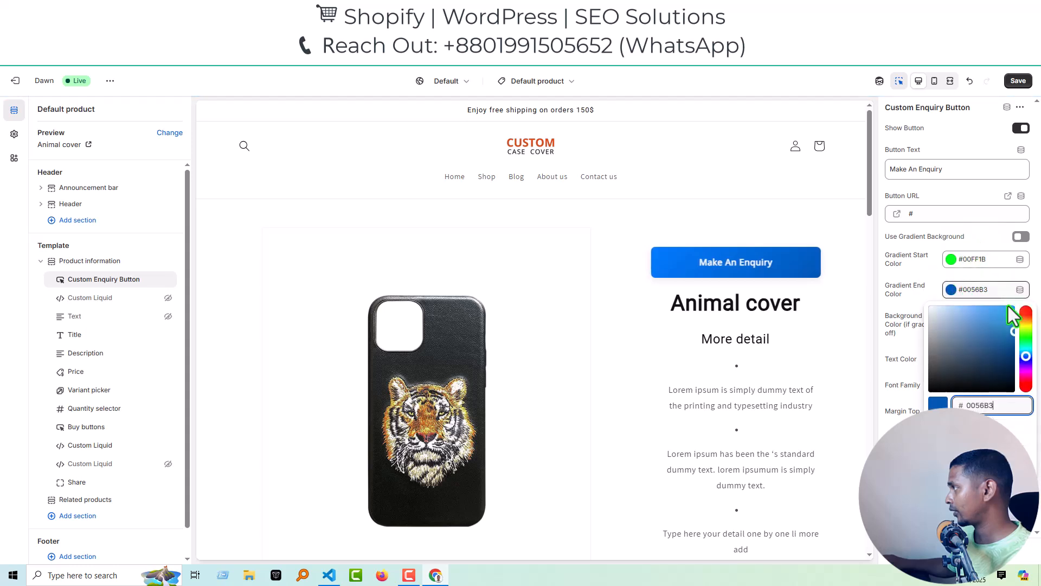
drag(1027, 353, 1026, 340)
click(1004, 353)
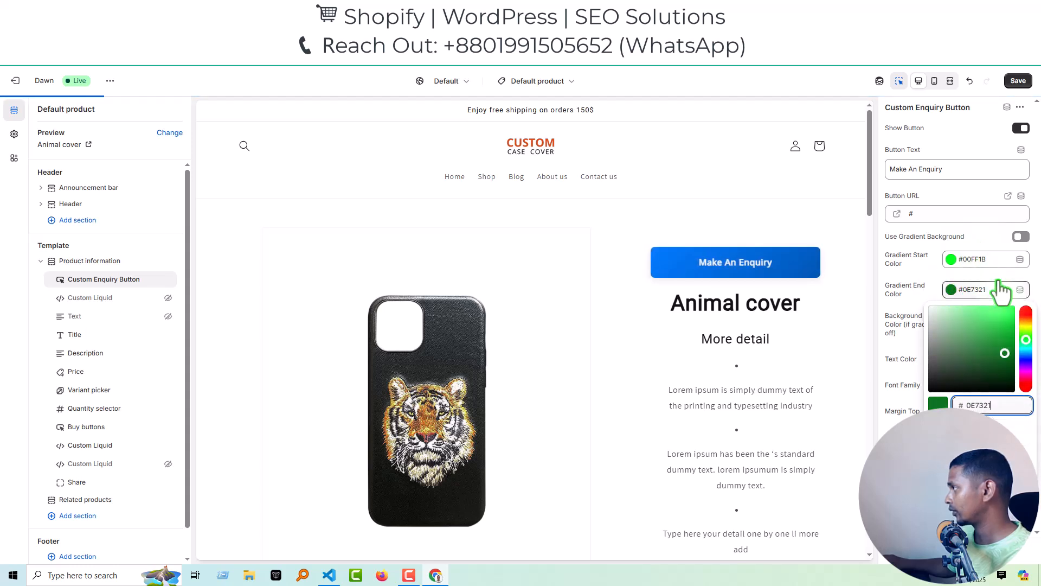
click(1001, 241)
click(1022, 238)
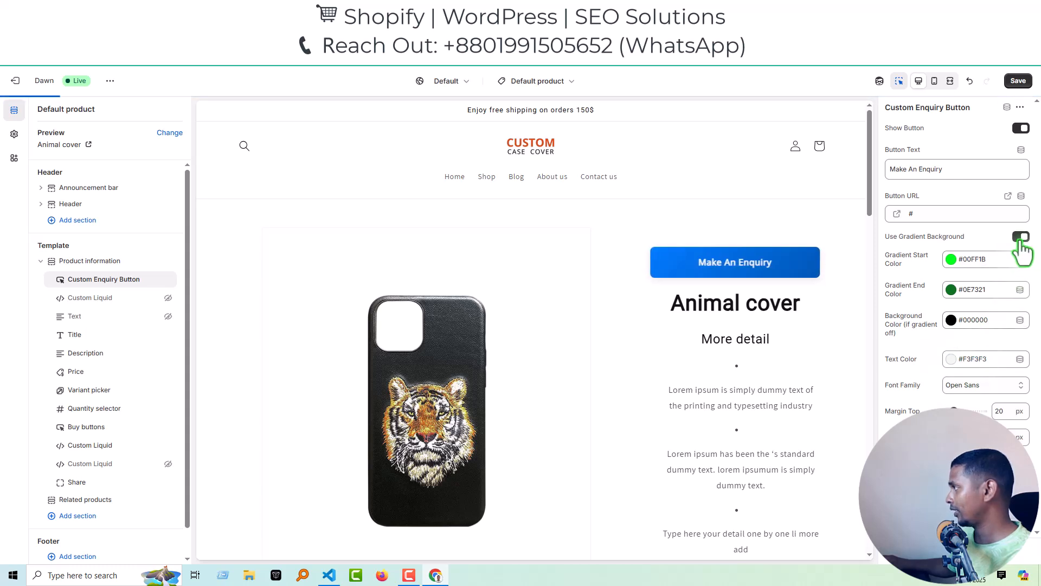
Set the Custom Enquiry Button's text color to #121212
click(984, 360)
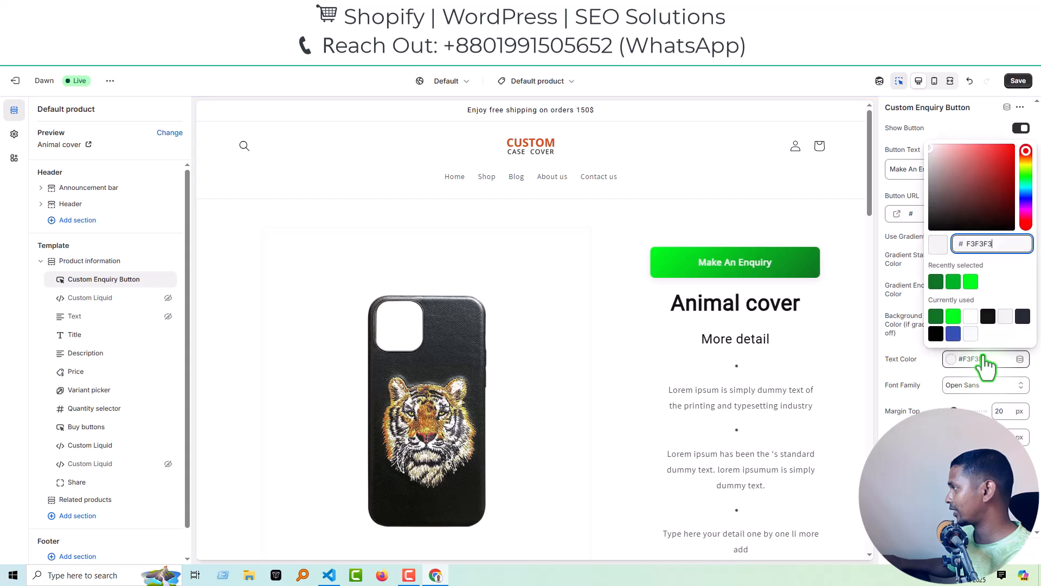
click(989, 318)
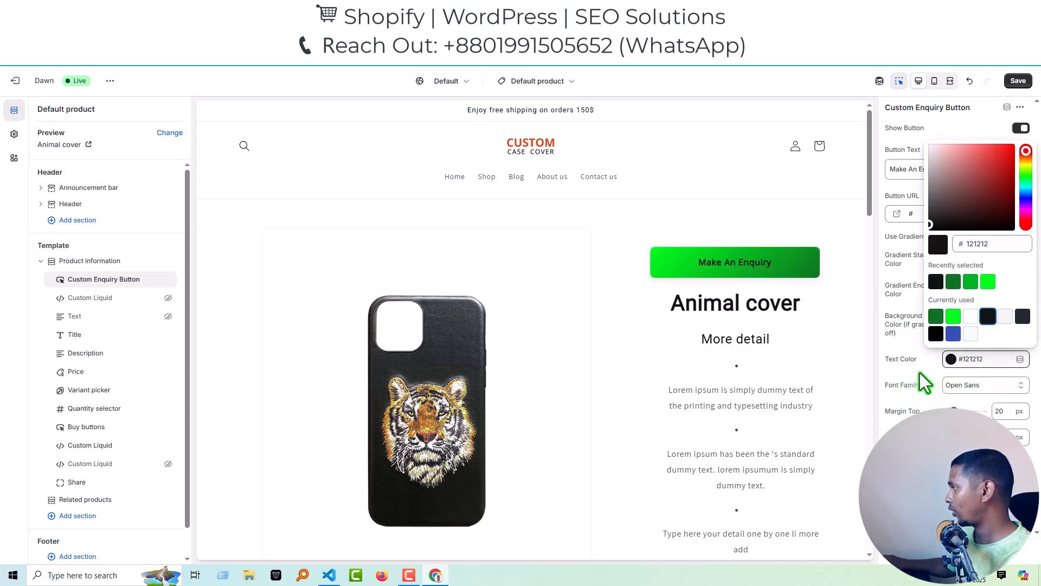
click(940, 381)
Change the enquiry button's font family to Georgia
click(957, 385)
click(970, 418)
click(966, 386)
click(970, 413)
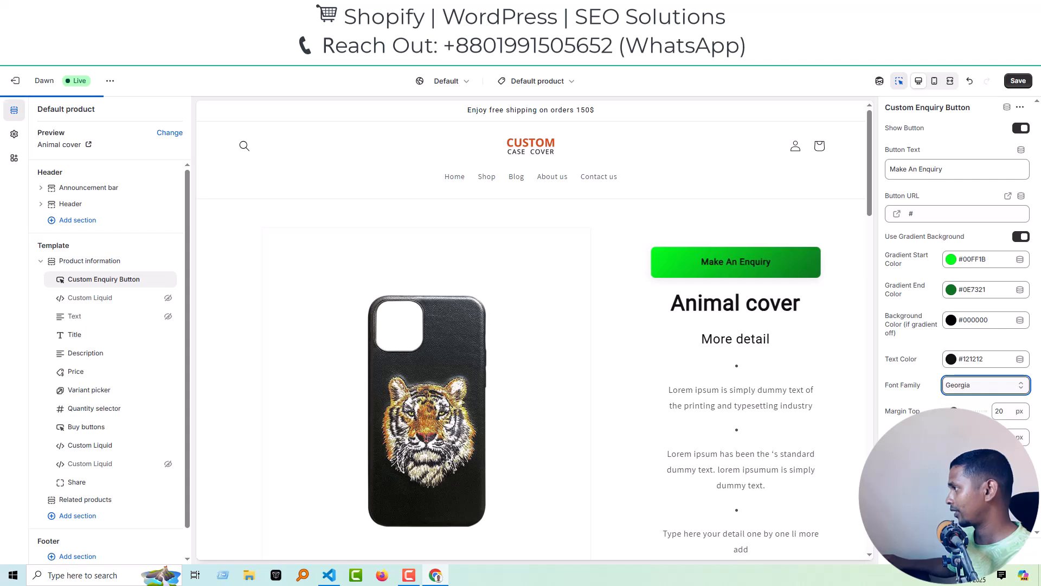
Set the enquiry button's top margin to 44 px and its font family to Open Sans, and save the template
drag(959, 406, 956, 406)
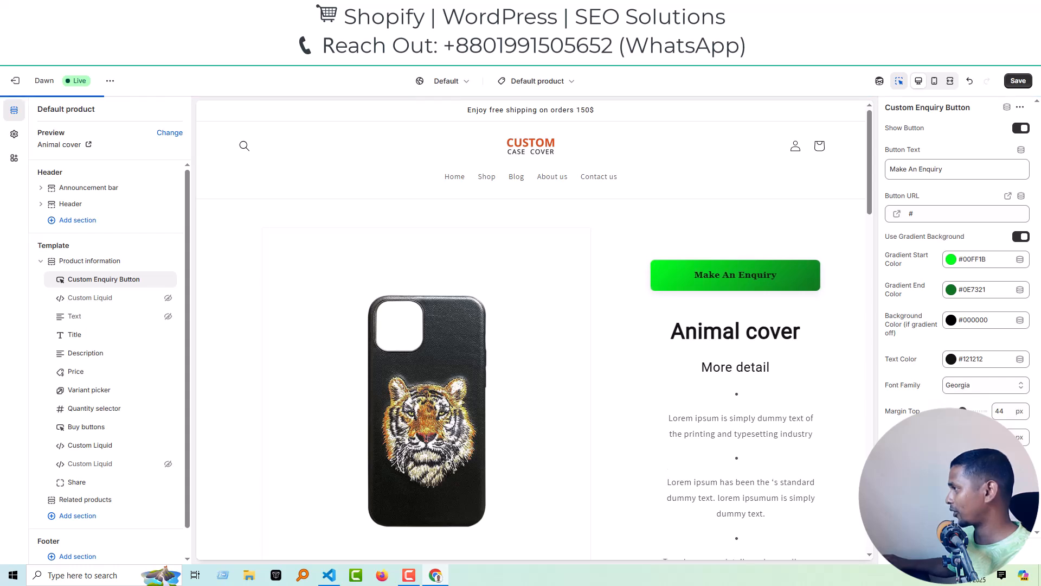
click(969, 383)
click(981, 439)
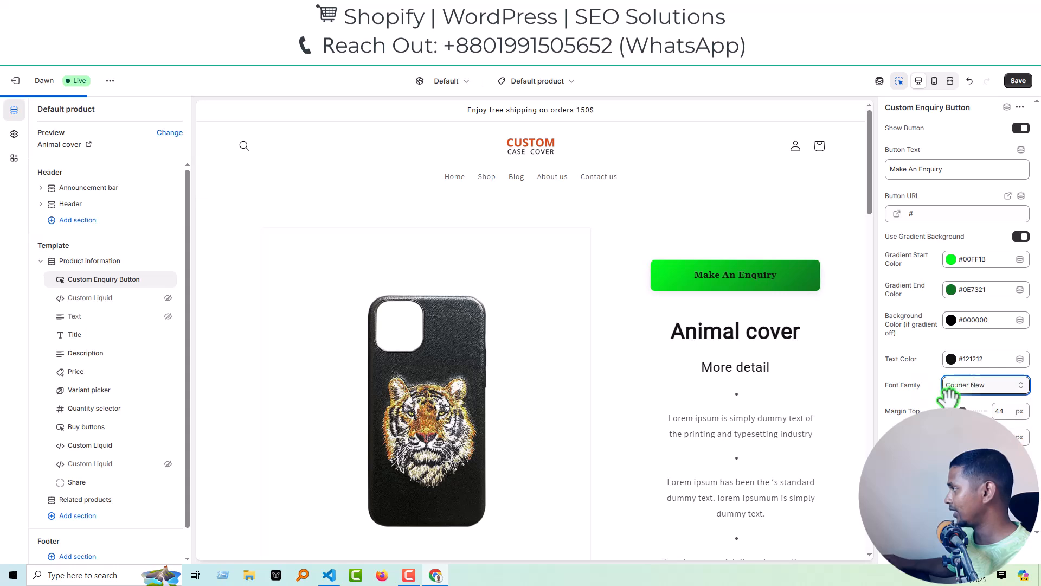
click(980, 386)
click(971, 452)
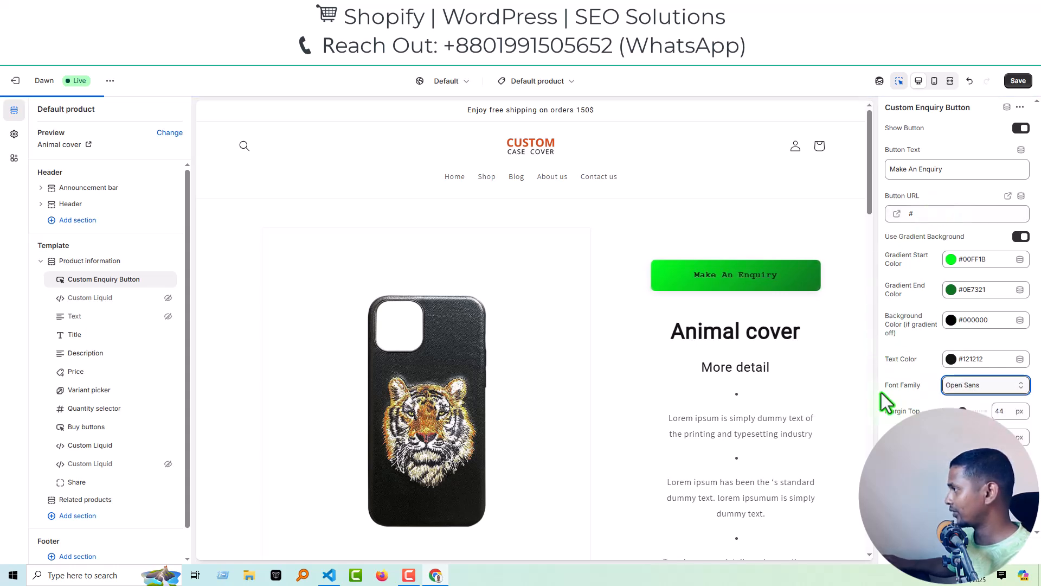
click(1018, 81)
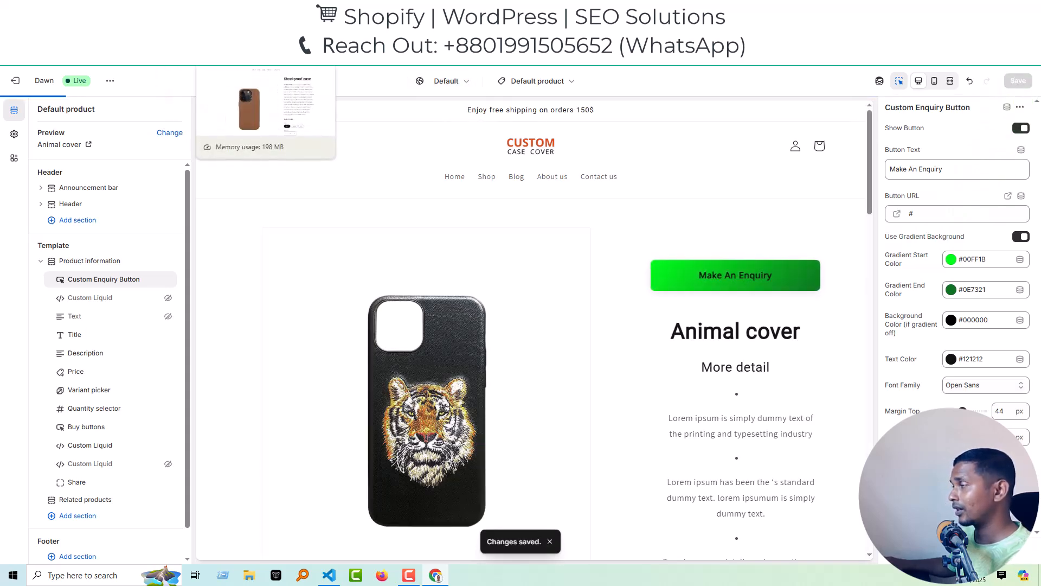
Reload the Shockproof case product page and test the Make An Enquiry button's contact form
click(244, 10)
right_click(373, 174)
click(404, 217)
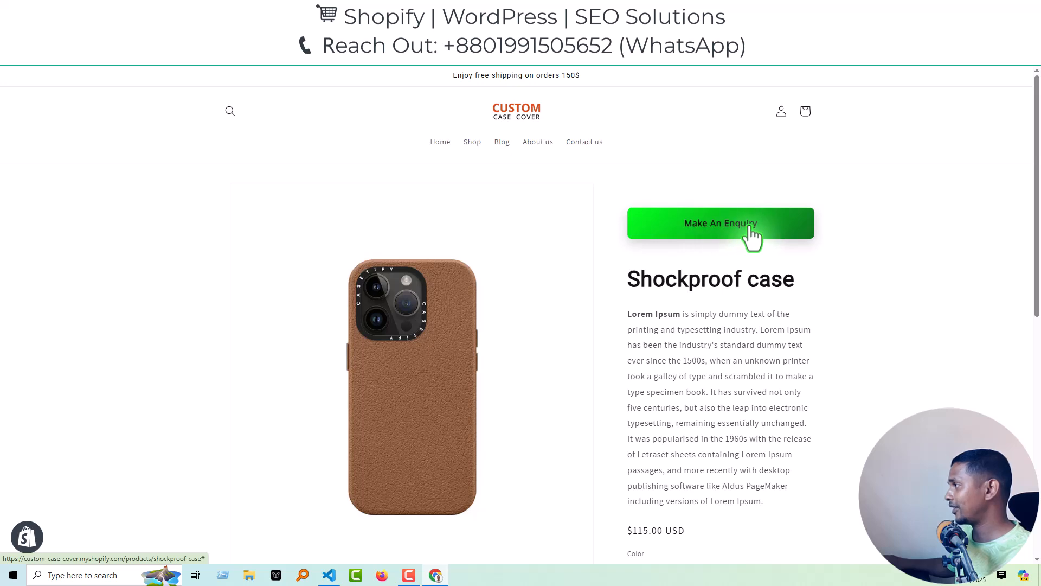
click(752, 237)
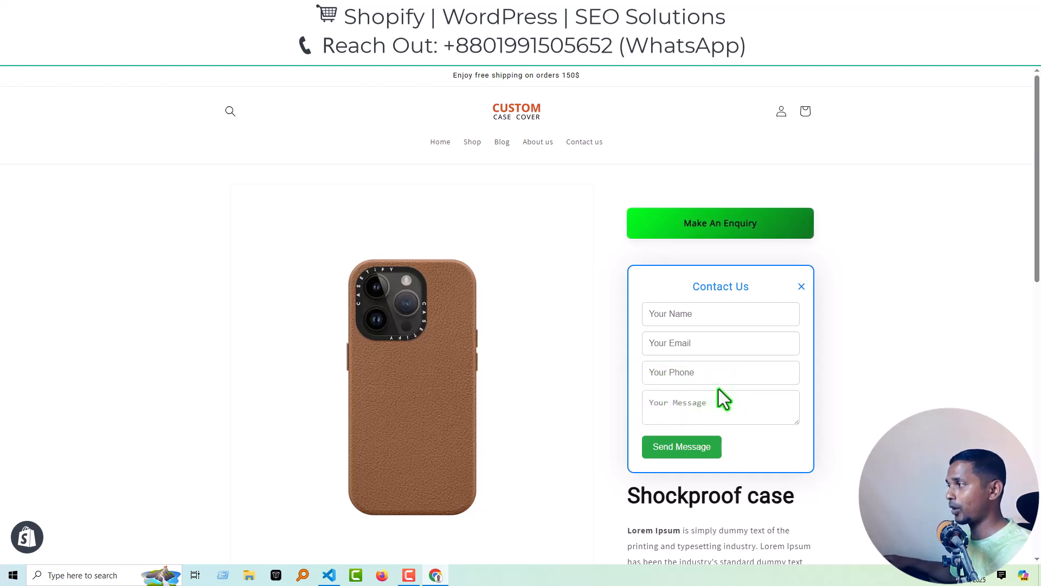
click(775, 241)
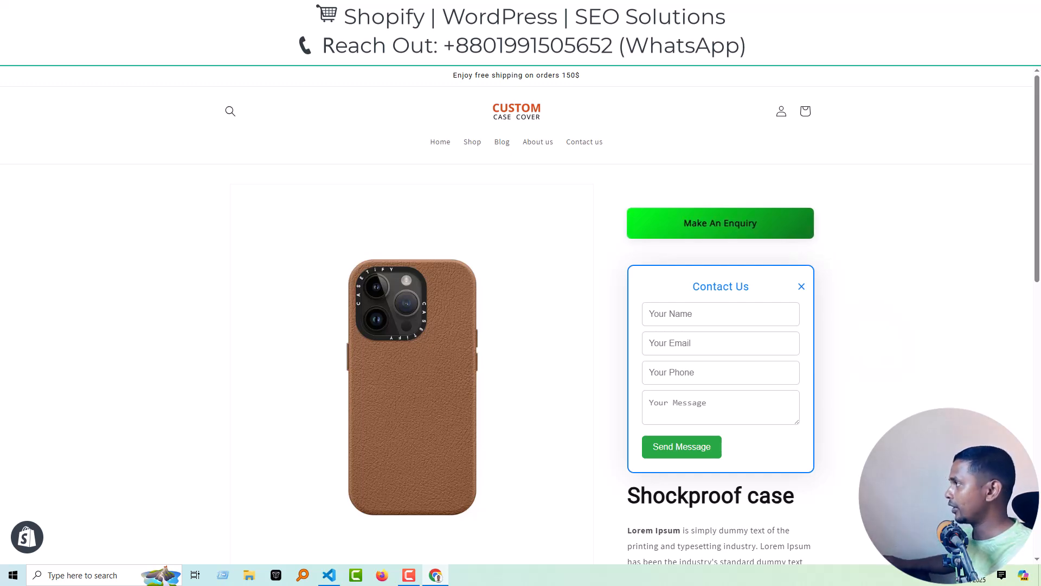
Switch to the eCommerce Thesis blog post and review its enquiry button benefits and code section
click(792, 8)
scroll(358, 326, up, 8)
scroll(347, 342, down, 7)
scroll(342, 319, down, 10)
scroll(358, 342, up, 3)
scroll(358, 342, up, 13)
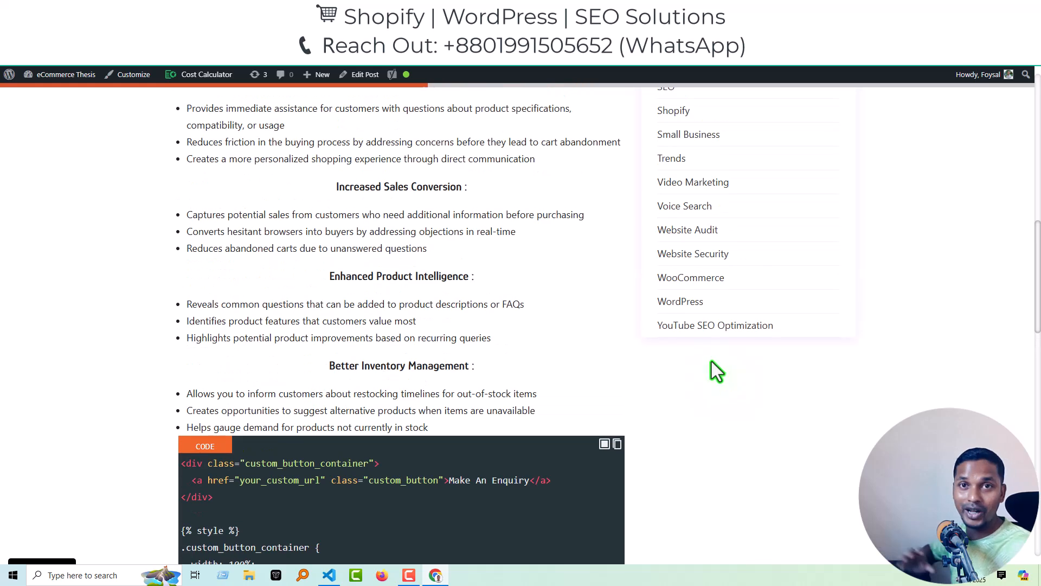